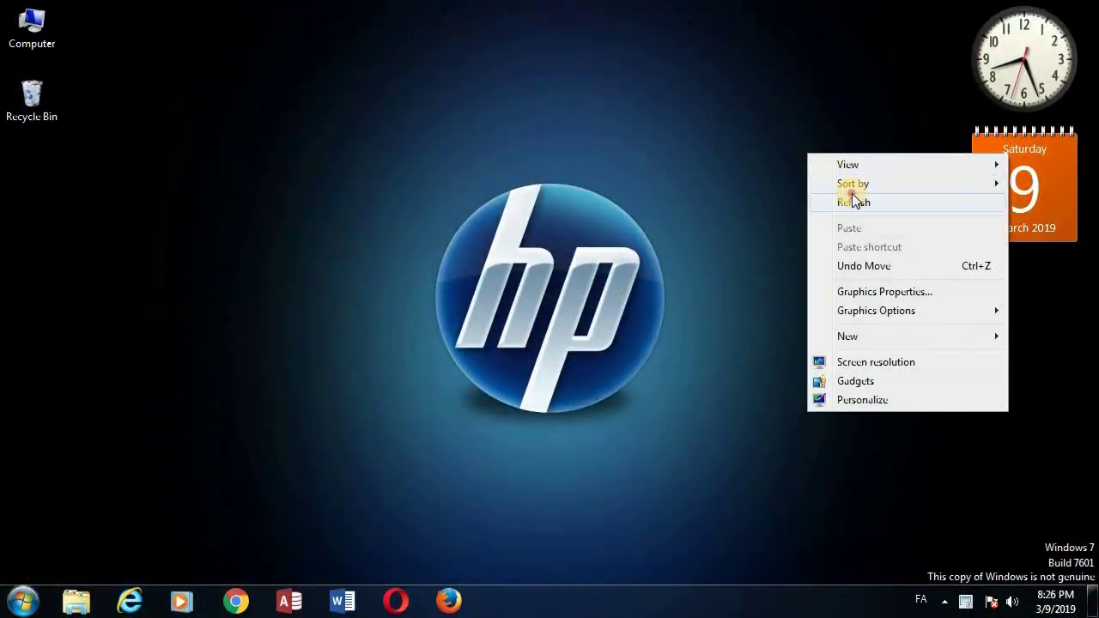
left_click(852, 198)
right_click(822, 135)
left_click(854, 186)
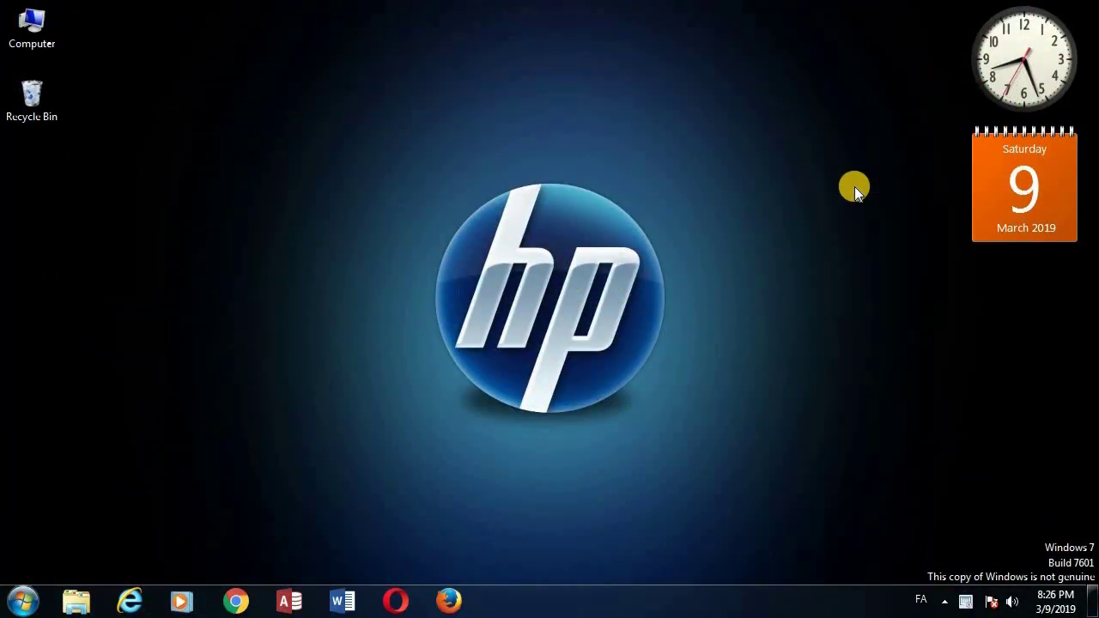
Browse from Computer to the VLC folder inside Downloads
double_click(38, 28)
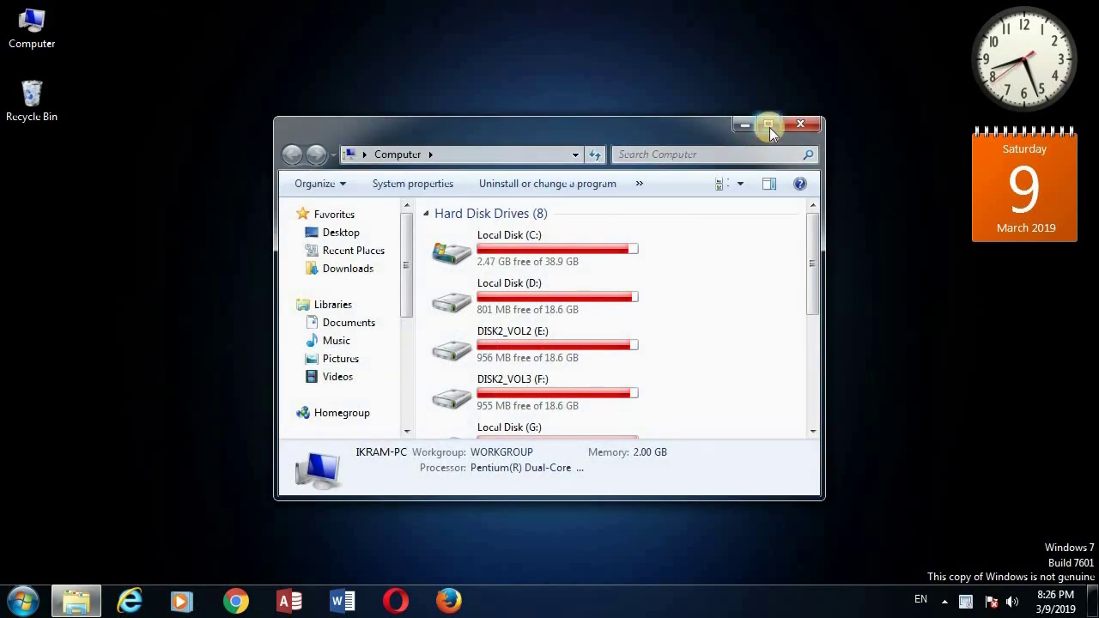
left_click(768, 125)
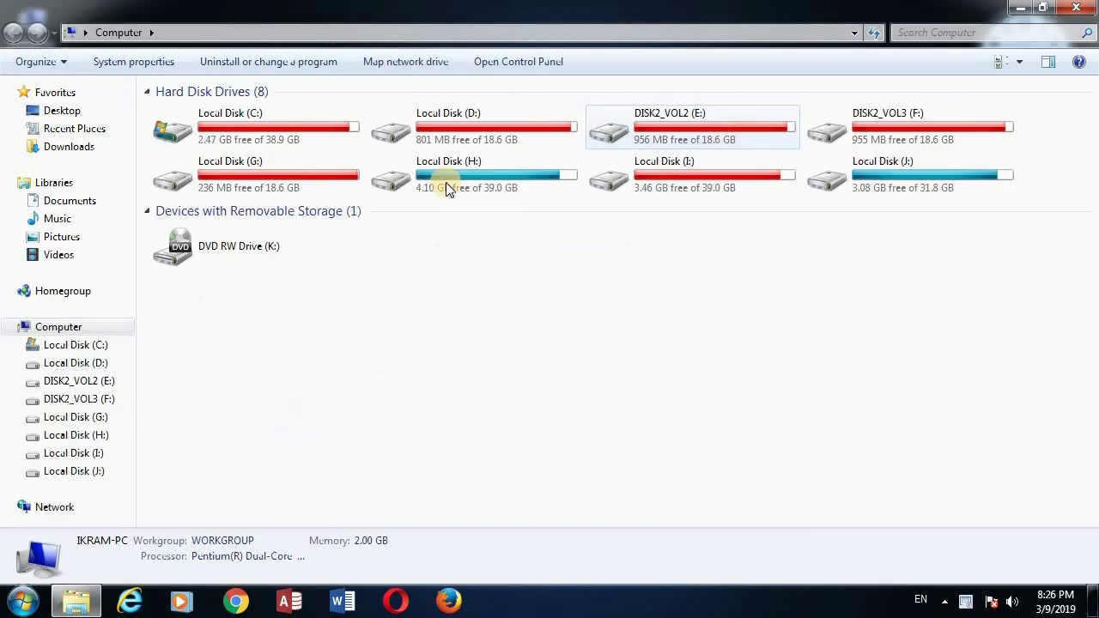
left_click(60, 151)
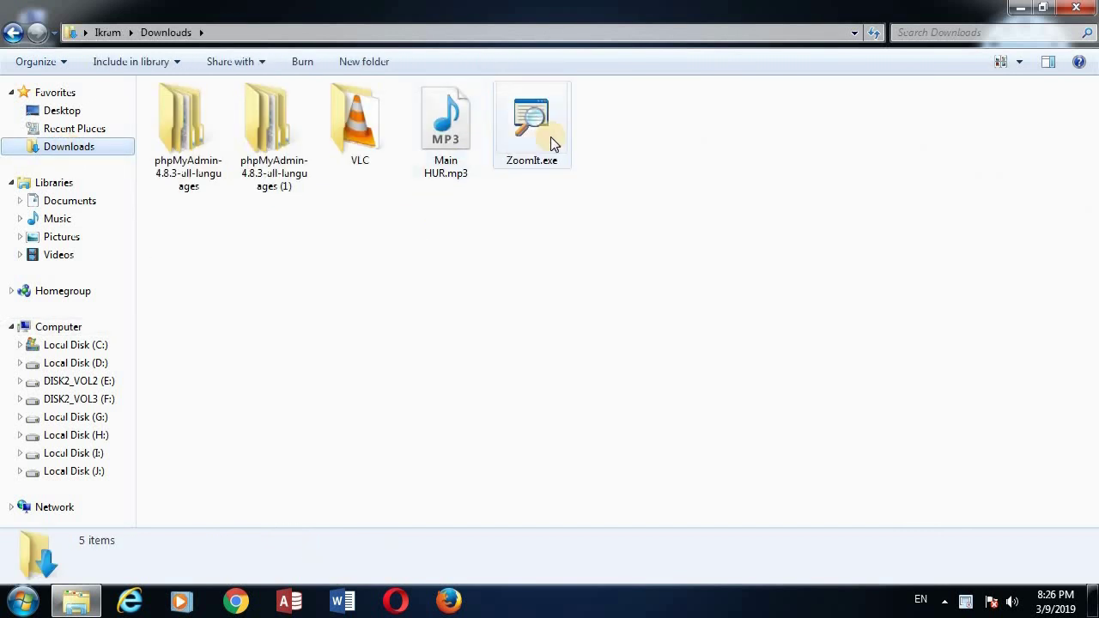
double_click(359, 127)
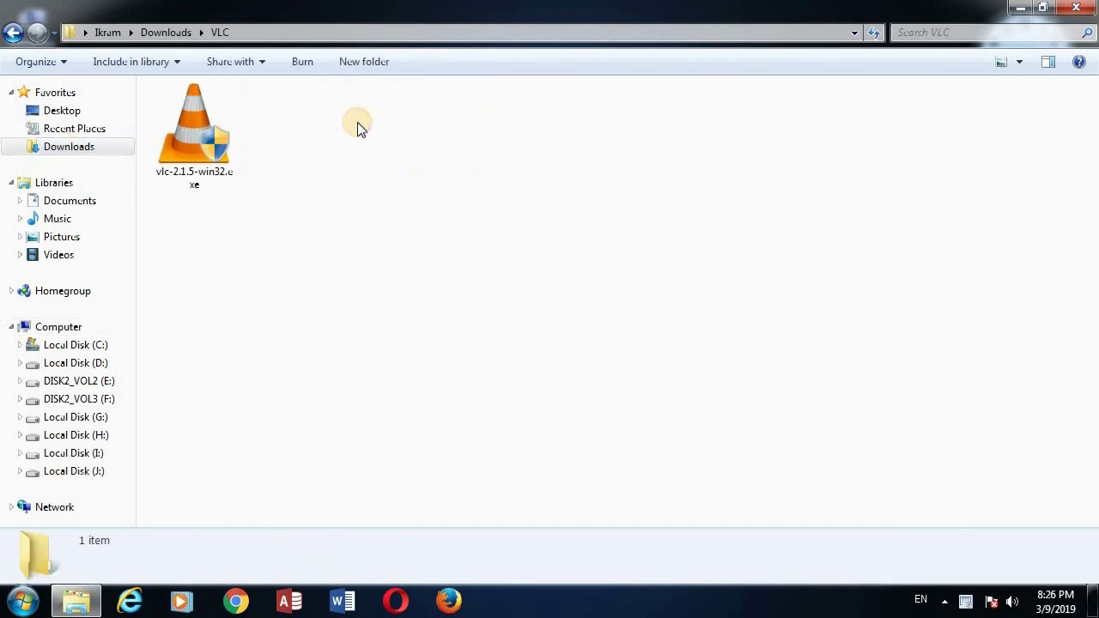
Run vlc-2.1.5-win32.exe as administrator and accept English as the installer language
left_click(198, 127)
right_click(198, 127)
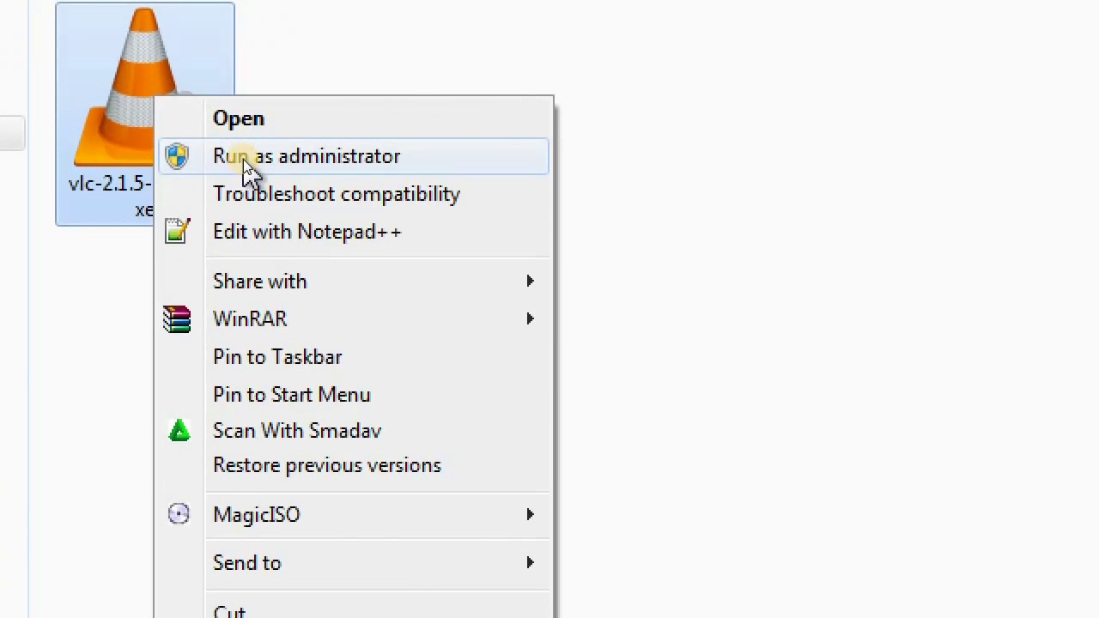
left_click(291, 159)
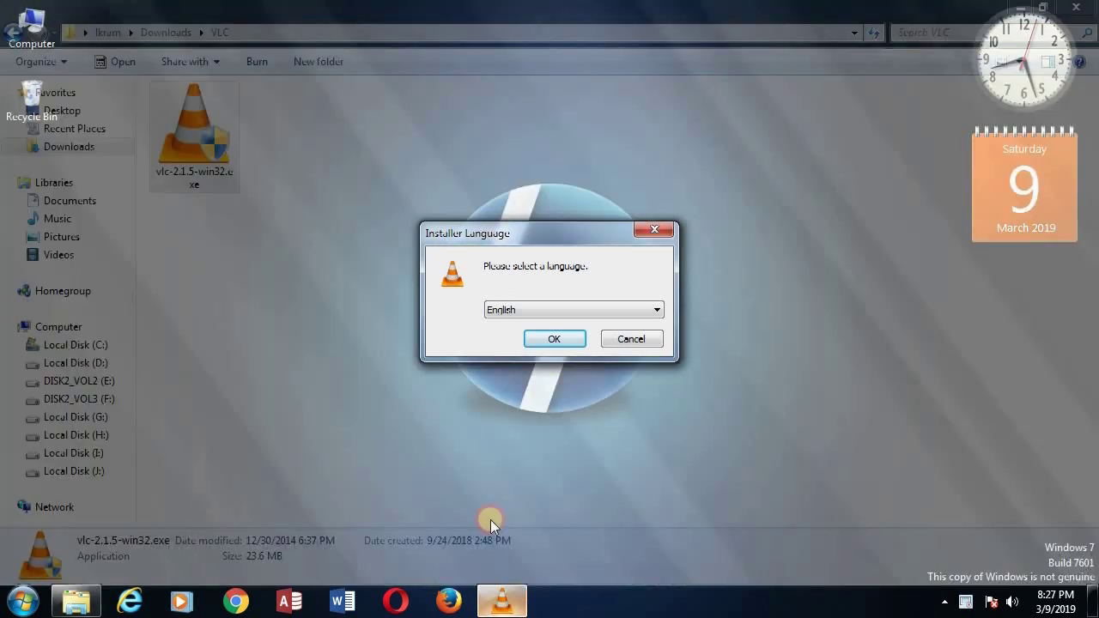
left_click(490, 522)
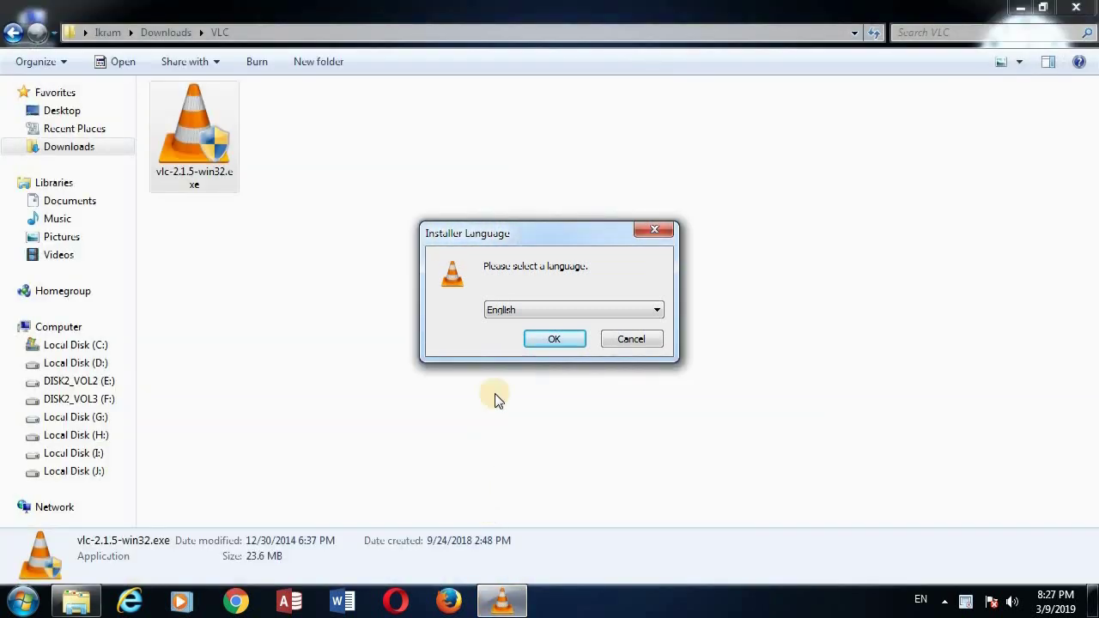
left_click(555, 340)
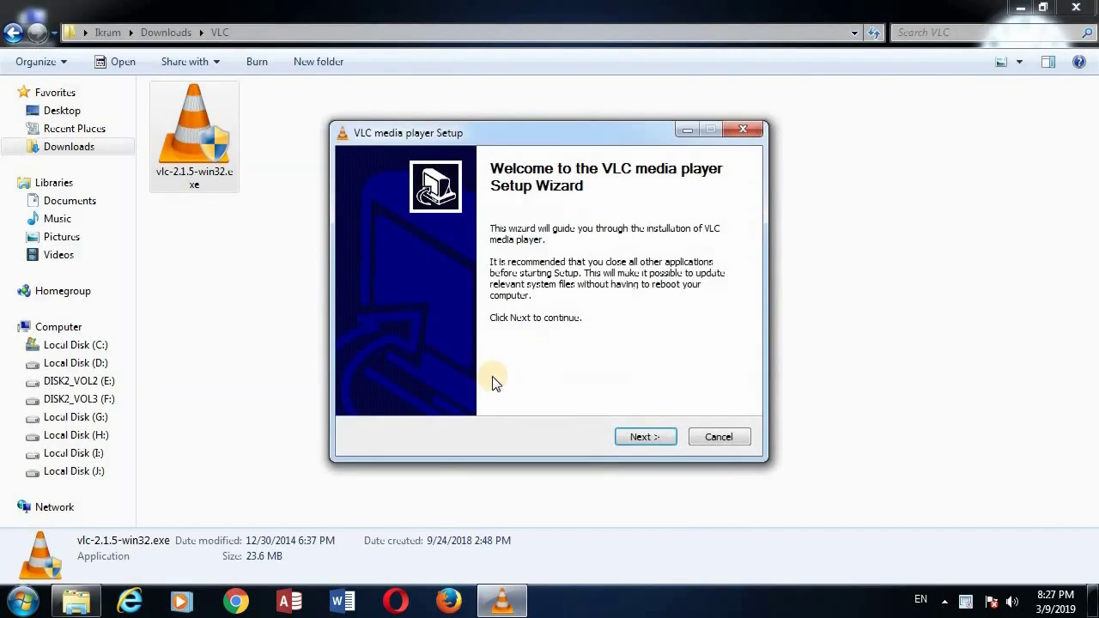
Install VLC media player with the default components into C:\Program Files (x86)\VideoLAN\VLC and show the installation details
left_click(632, 438)
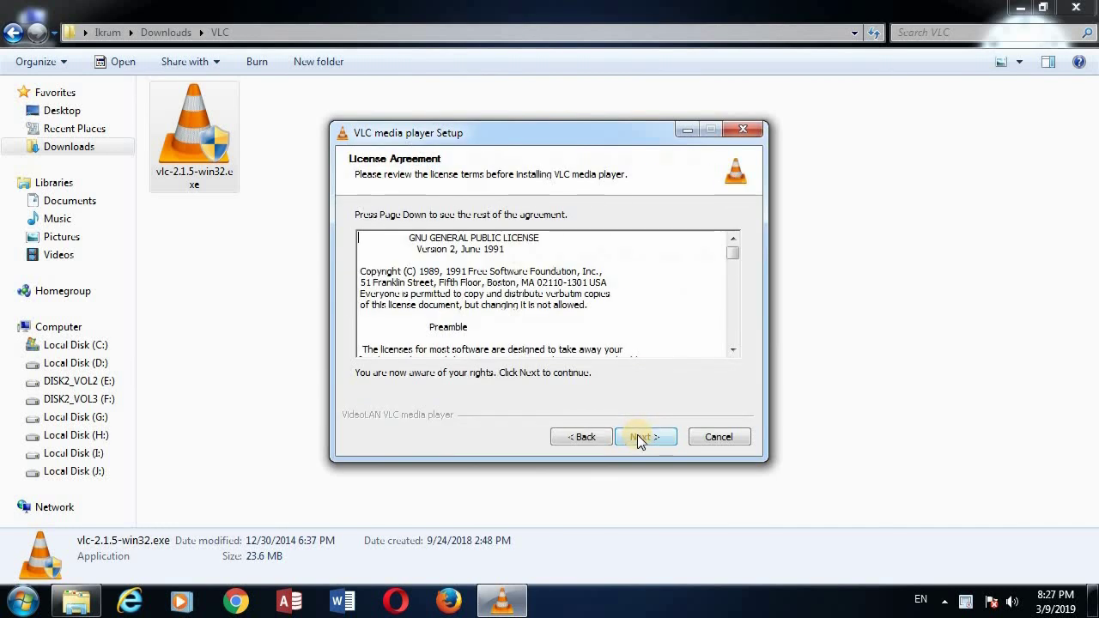
left_click(637, 438)
left_click(637, 438)
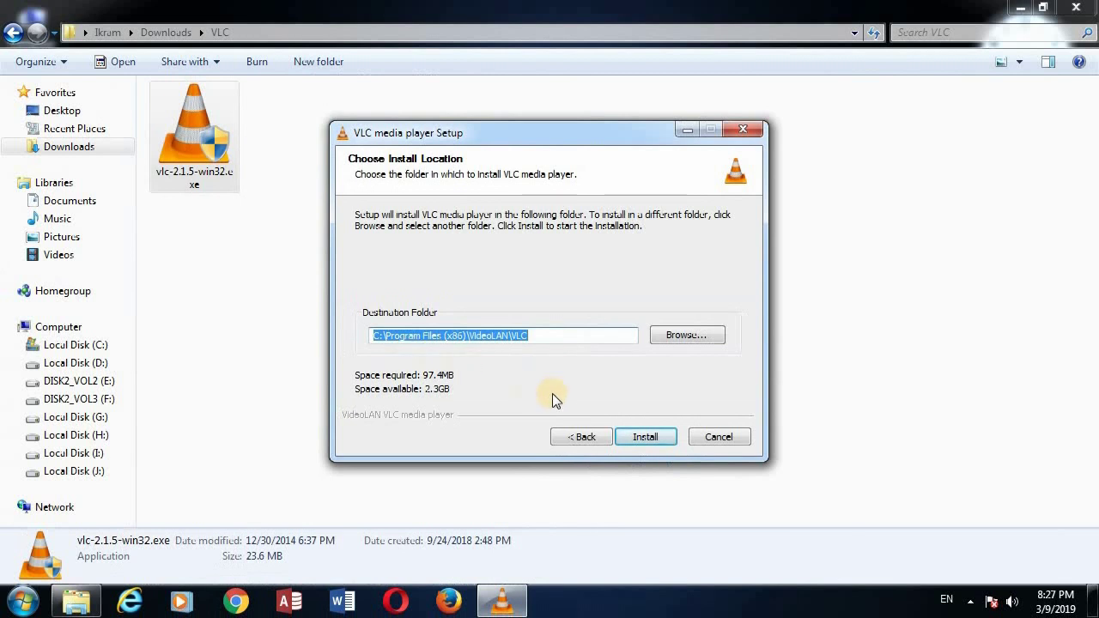
left_click(636, 438)
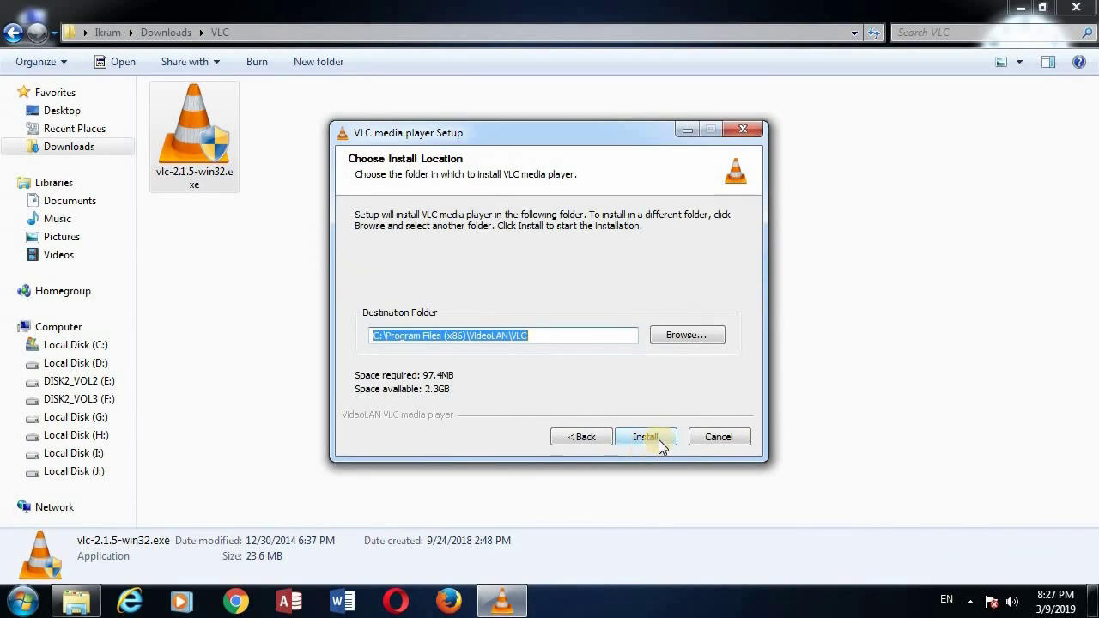
left_click(645, 437)
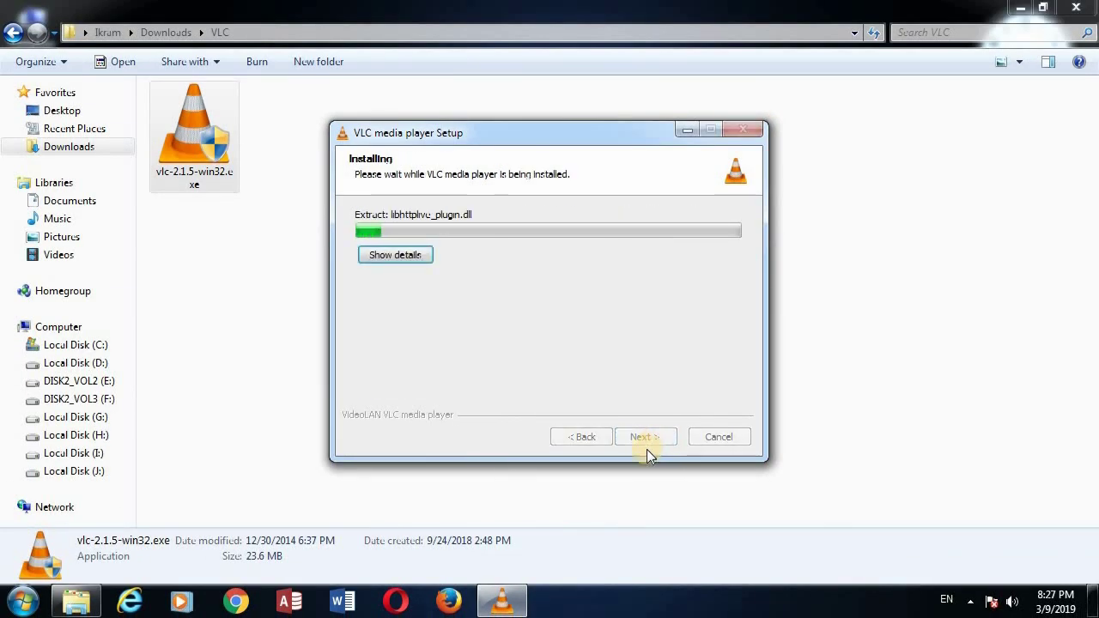
left_click(409, 256)
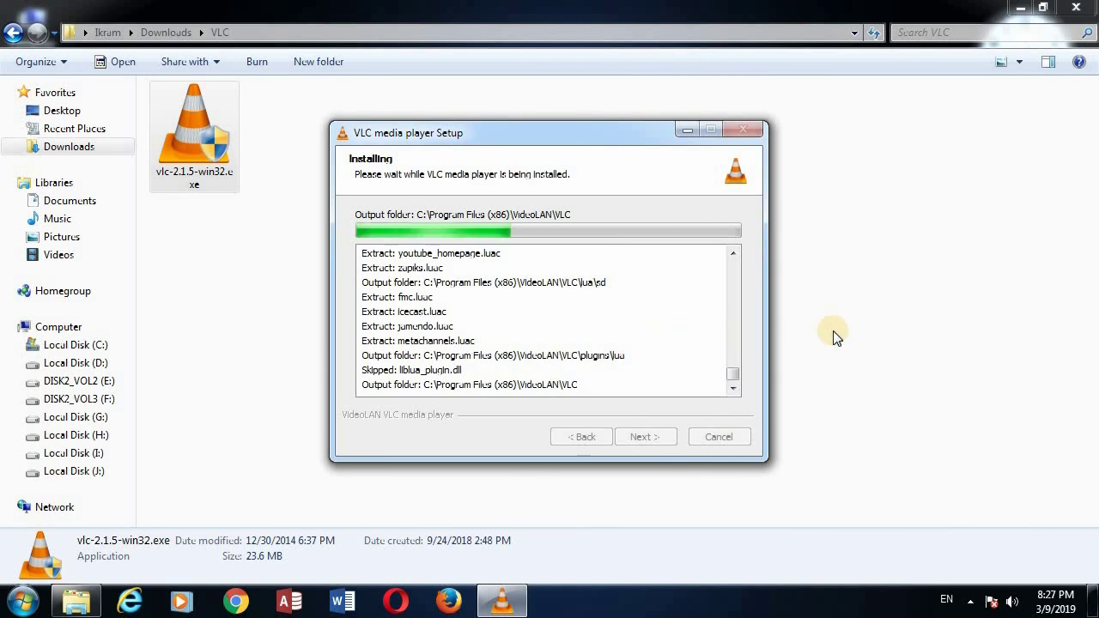
Close the file browser window and finish the VLC setup with Run VLC media player enabled
left_click(1069, 12)
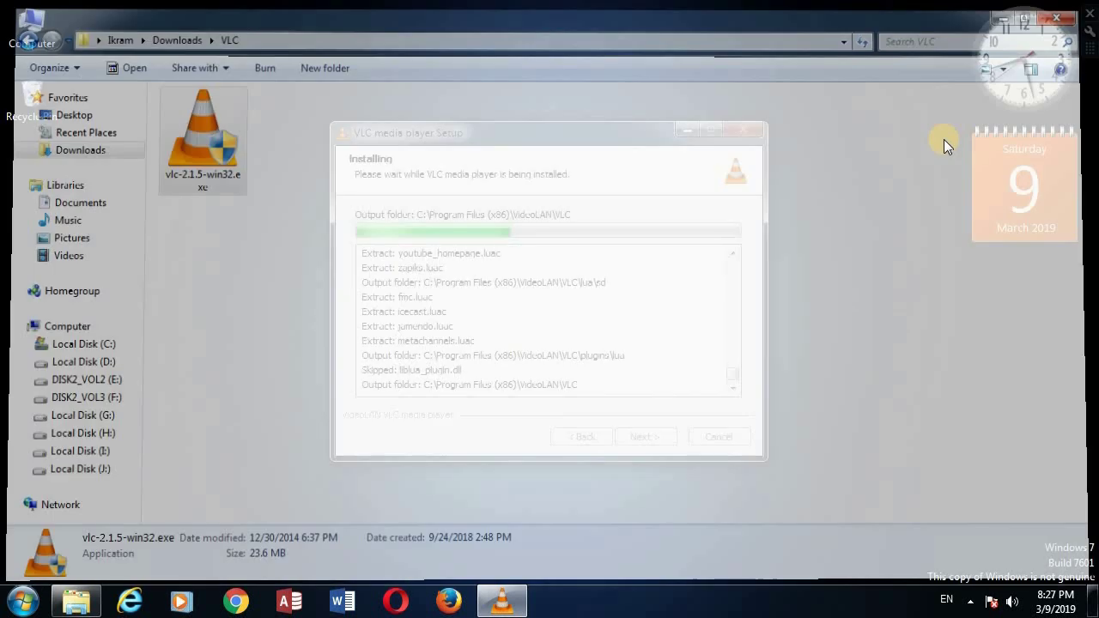
left_click_drag(591, 136, 581, 58)
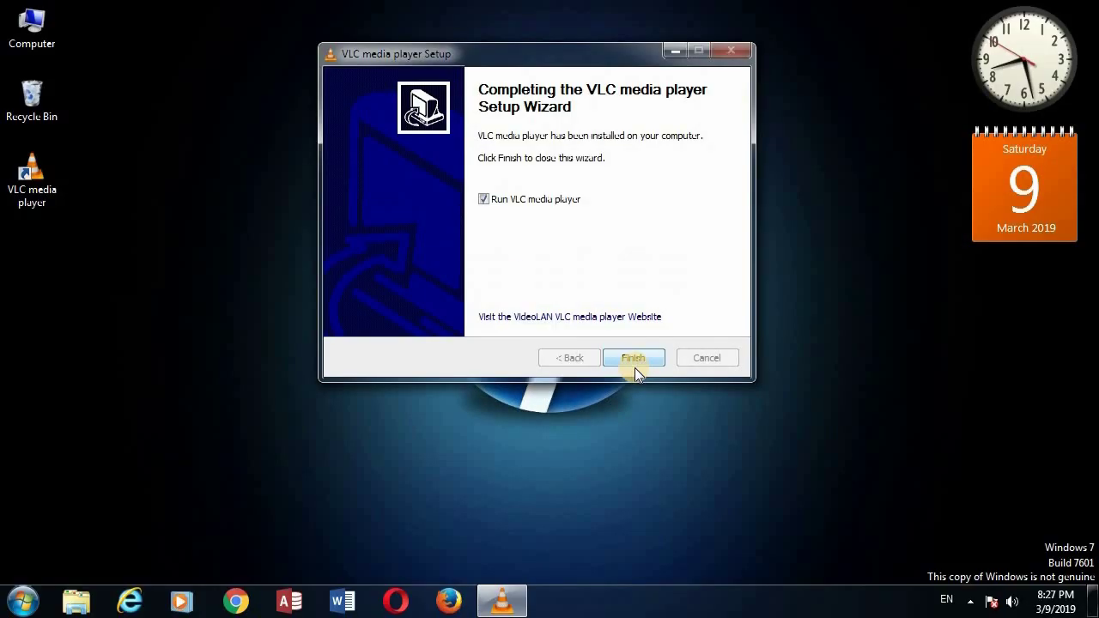
left_click(651, 351)
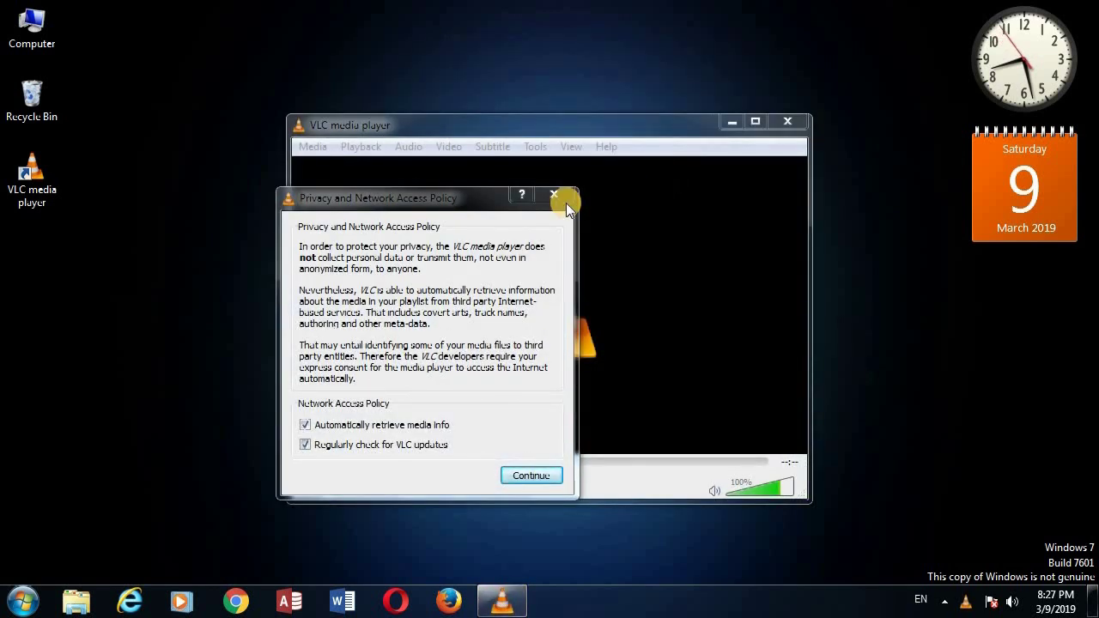
Dismiss the Privacy and Network Access Policy dialog and widen the VLC window
left_click(555, 195)
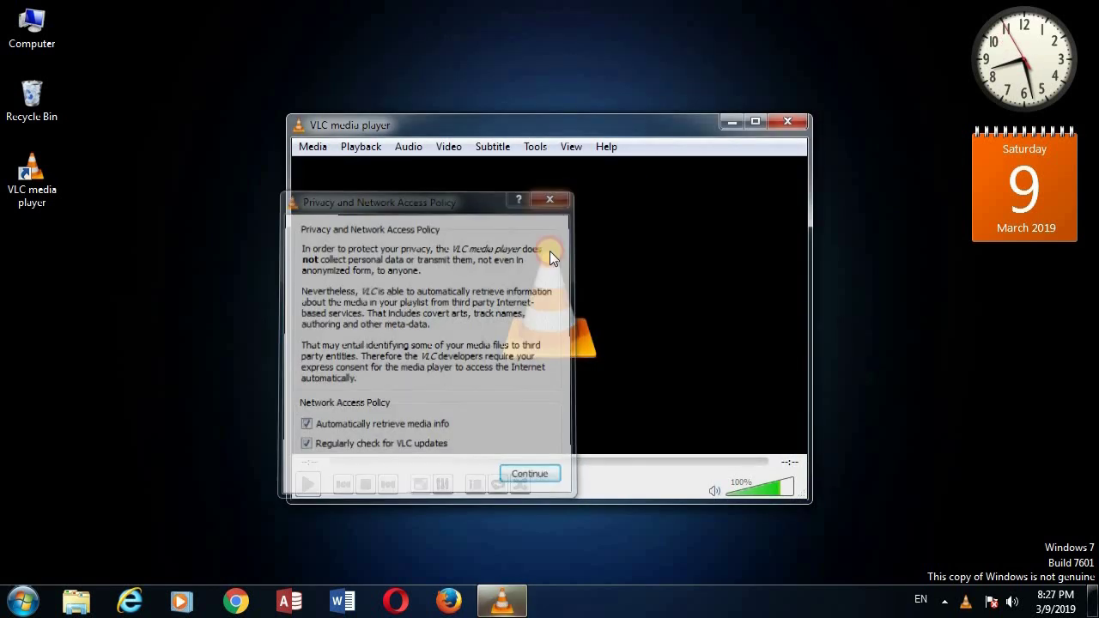
left_click_drag(287, 326, 173, 326)
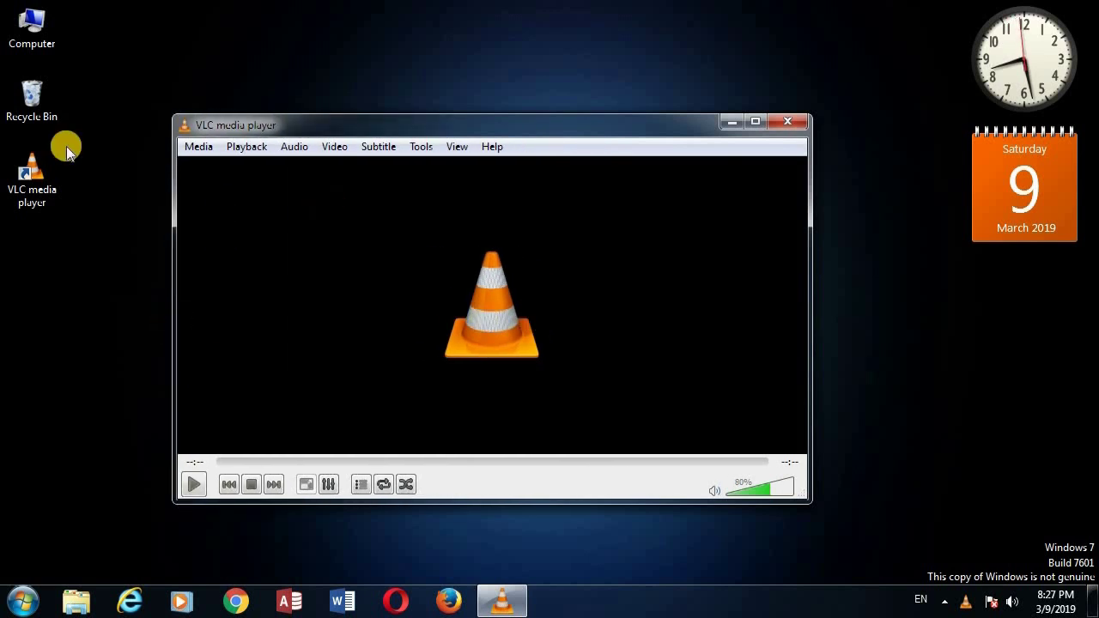
Open the Downloads folder from Computer in a maximized window
double_click(36, 30)
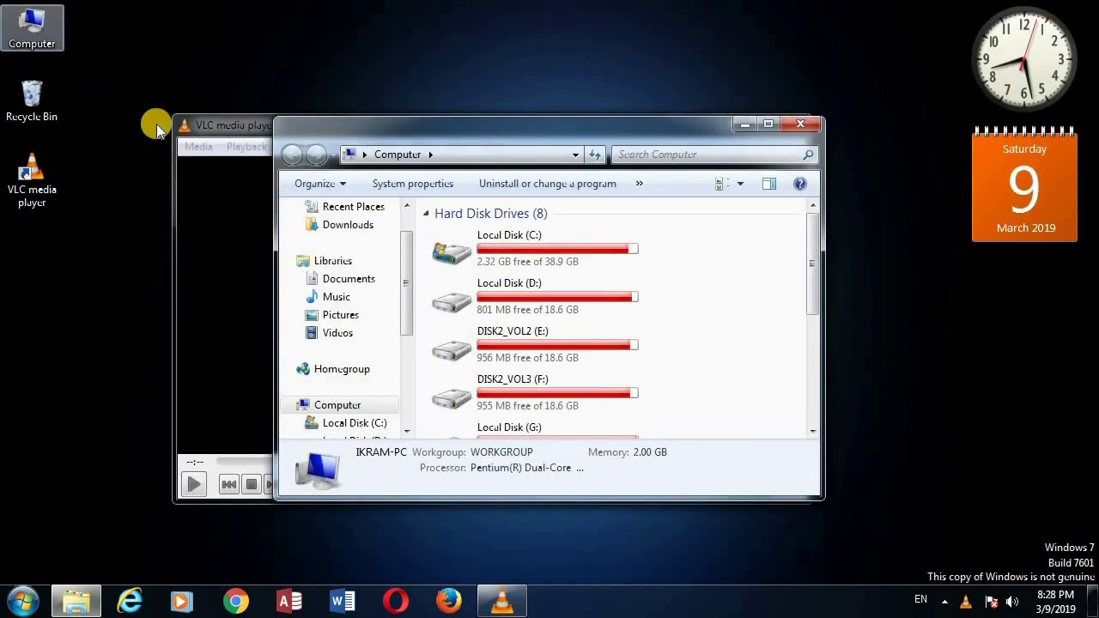
left_click(766, 125)
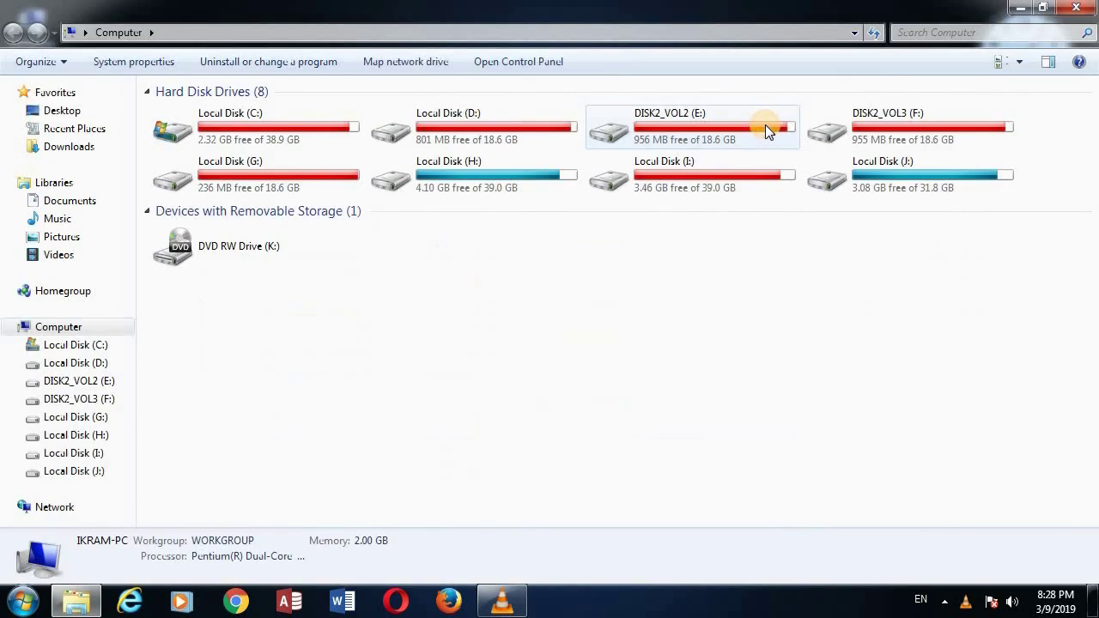
left_click(74, 148)
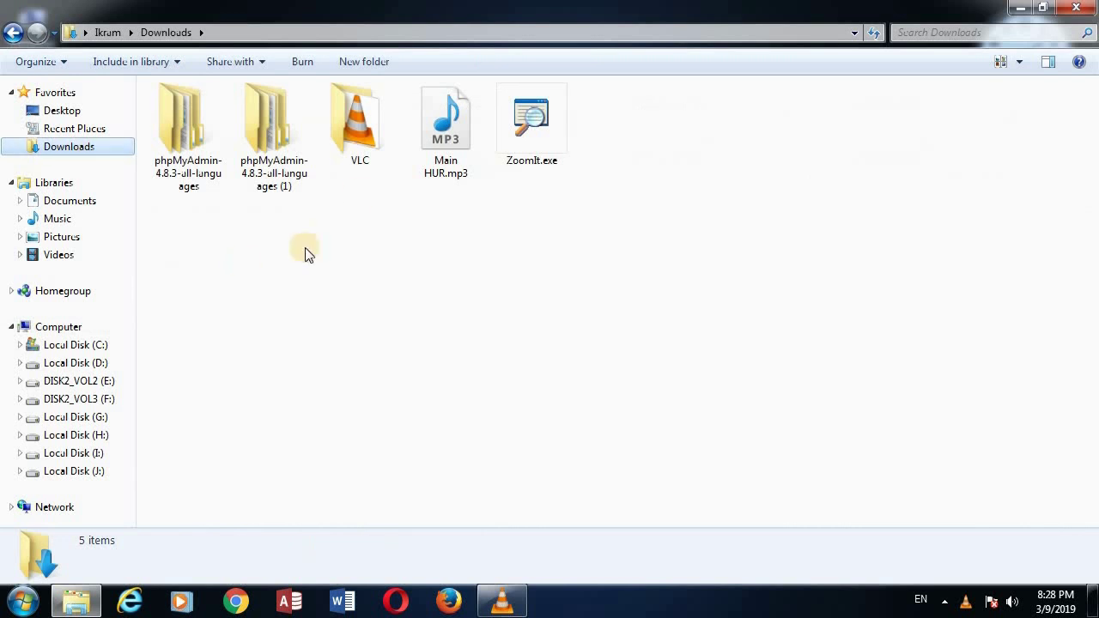
Bring VLC forward, reduce its height to uncover the files, and play Main HUR.mp3 in it
left_click(502, 601)
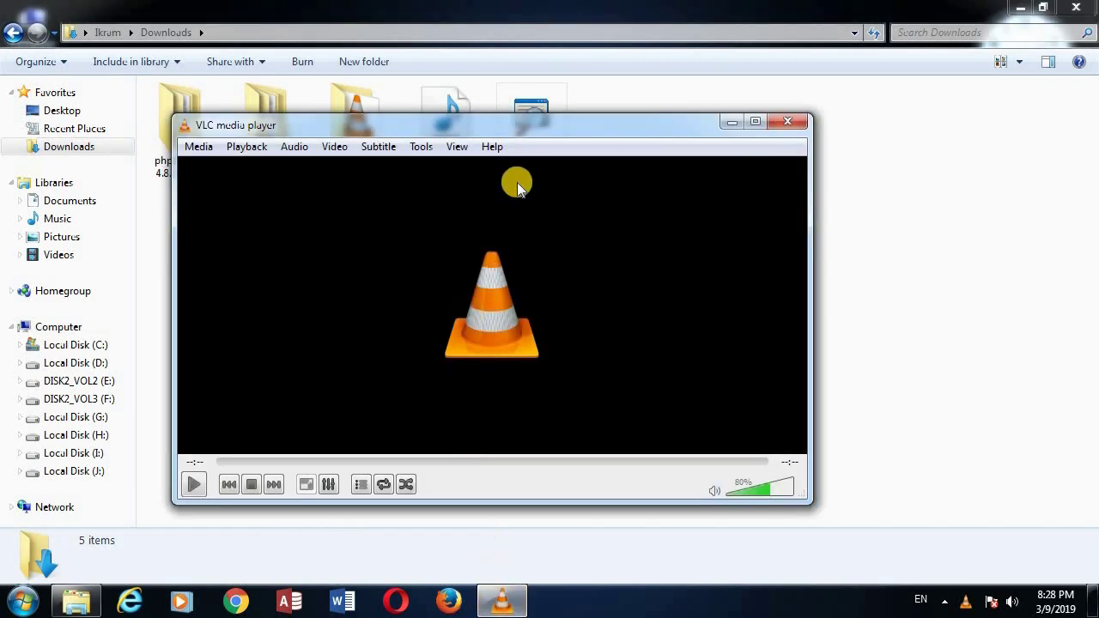
left_click_drag(530, 119, 530, 240)
left_click_drag(455, 143, 429, 325)
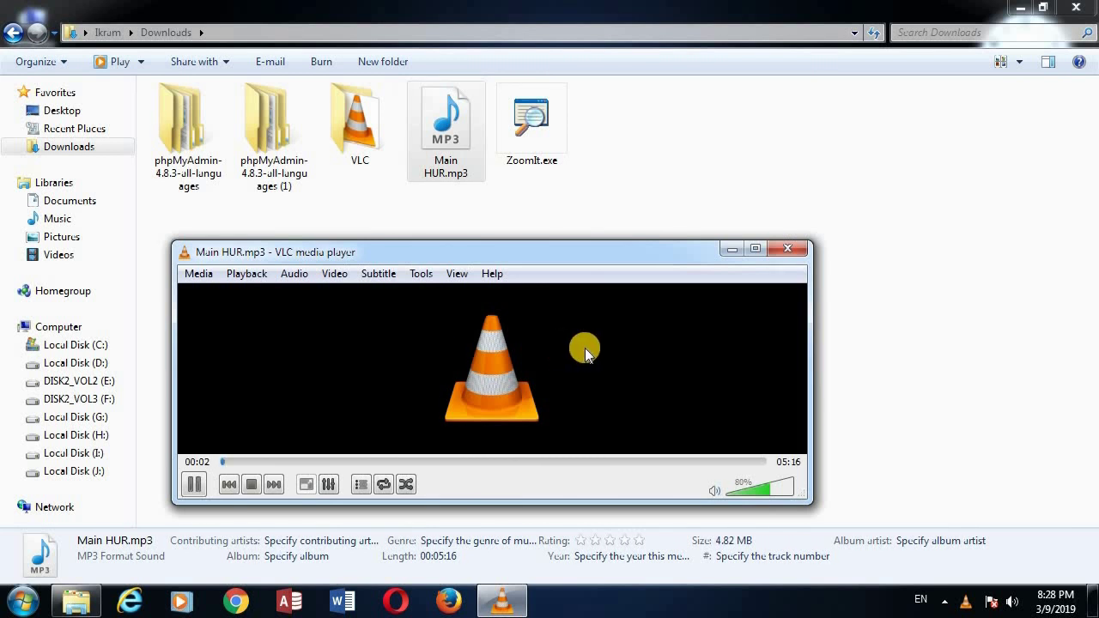
Clear the Downloads window away, move VLC to the middle of the desktop, and minimize and restore it
left_click(1042, 7)
key("super+Down")
left_click_drag(631, 255, 688, 168)
left_click(789, 162)
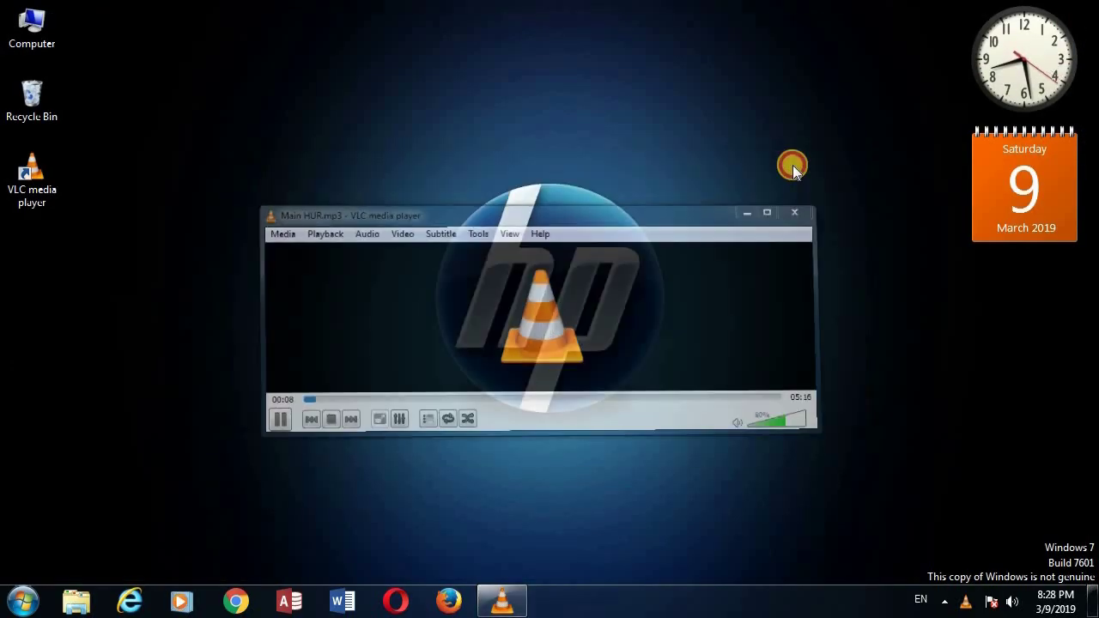
left_click(507, 598)
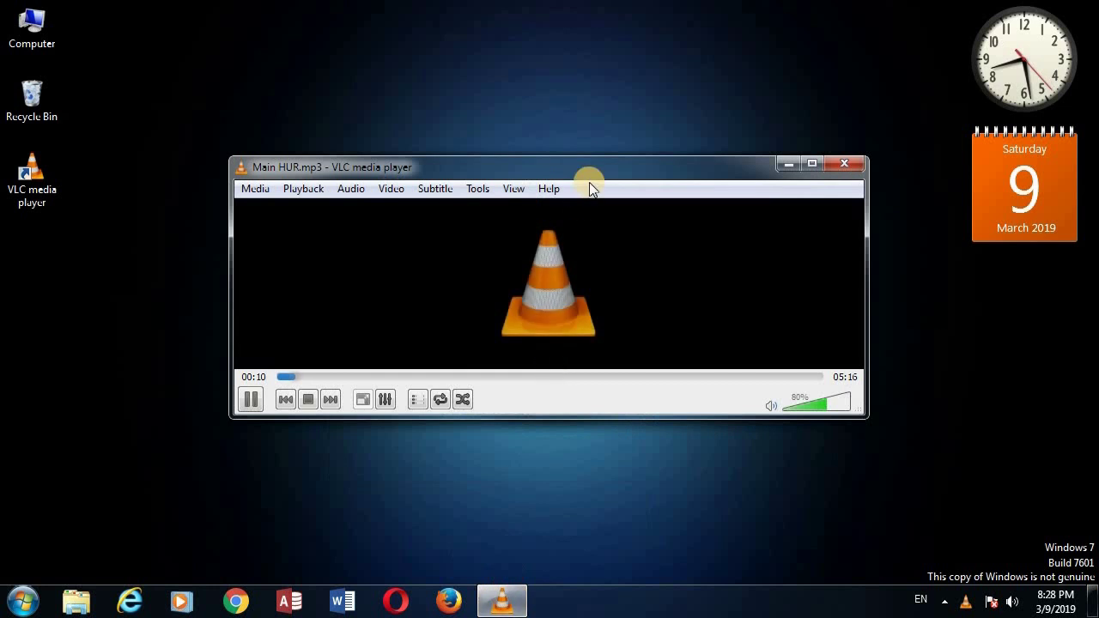
Move the VLC window higher on the desktop and raise the playback volume to 90%
left_click_drag(608, 169, 615, 120)
scroll(597, 251, "up", 1)
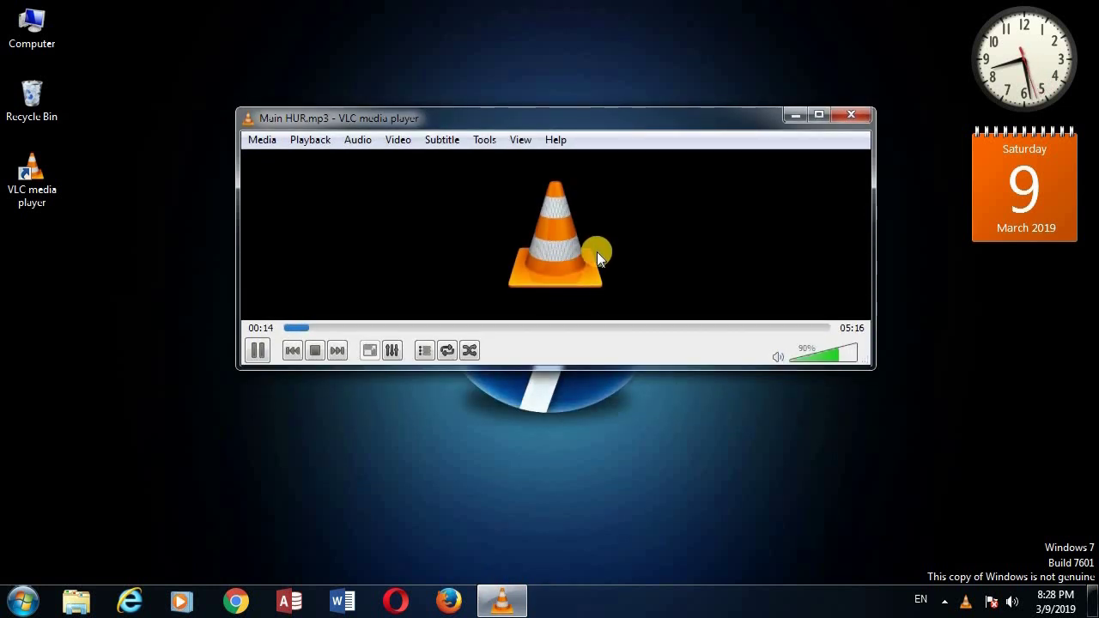
left_click_drag(662, 128, 624, 92)
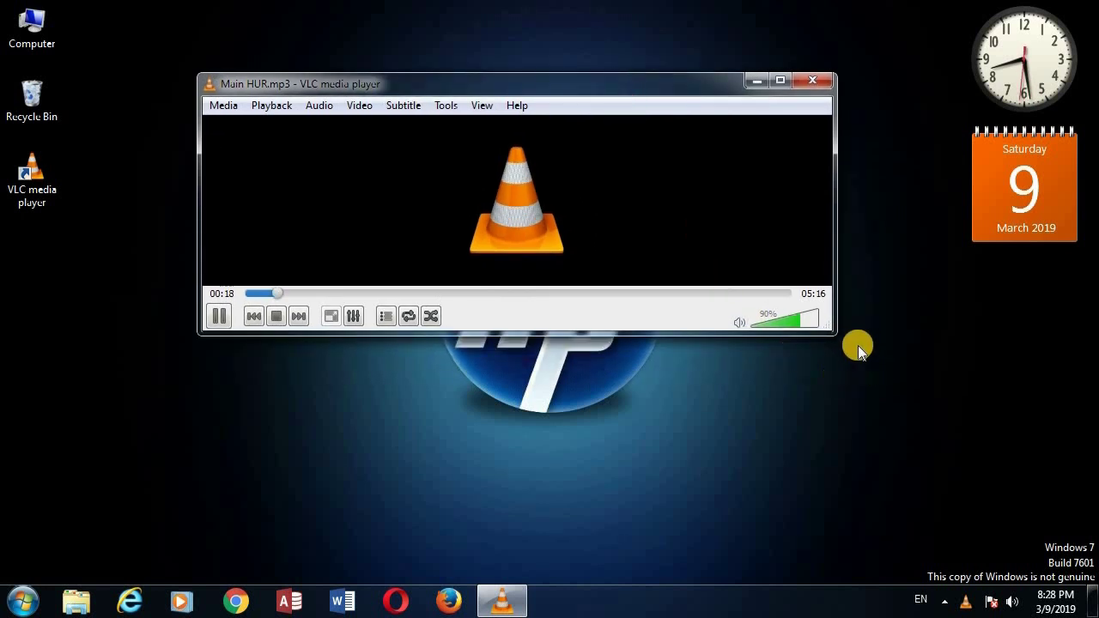
Shrink the VLC window after trying larger and maximized sizes, and place it near the desktop's upper edge
left_click_drag(833, 332, 999, 419)
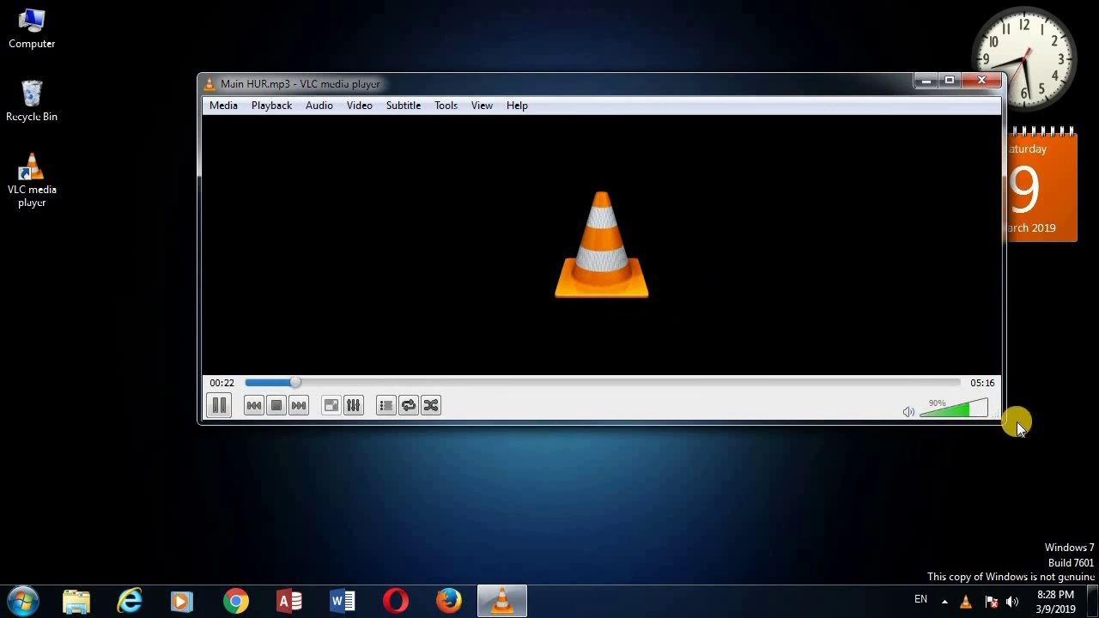
left_click_drag(1010, 422, 738, 292)
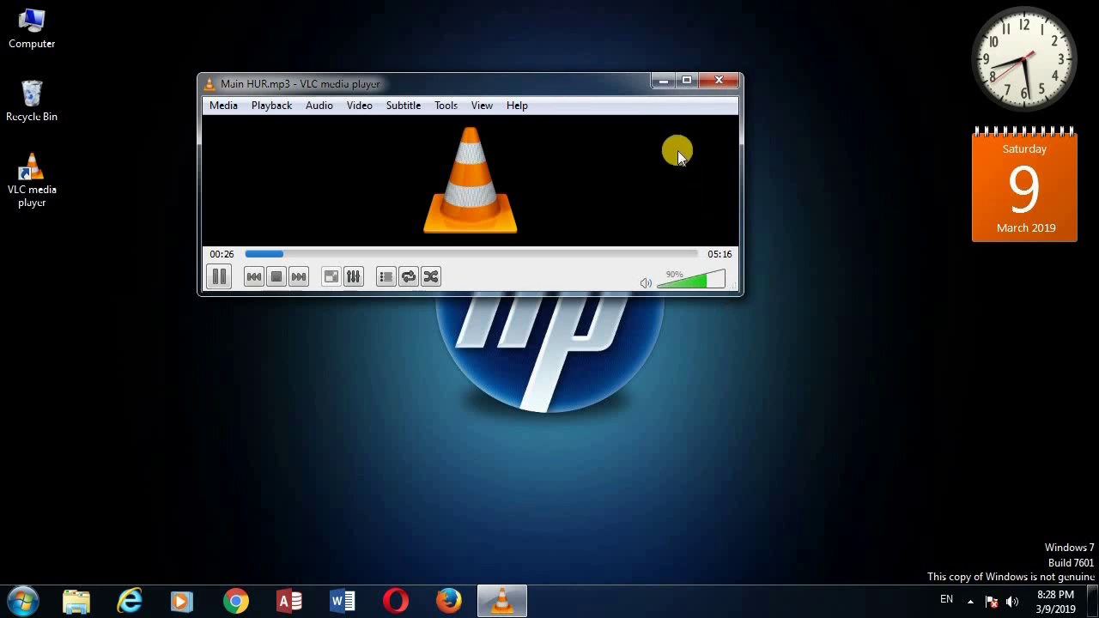
double_click(674, 82)
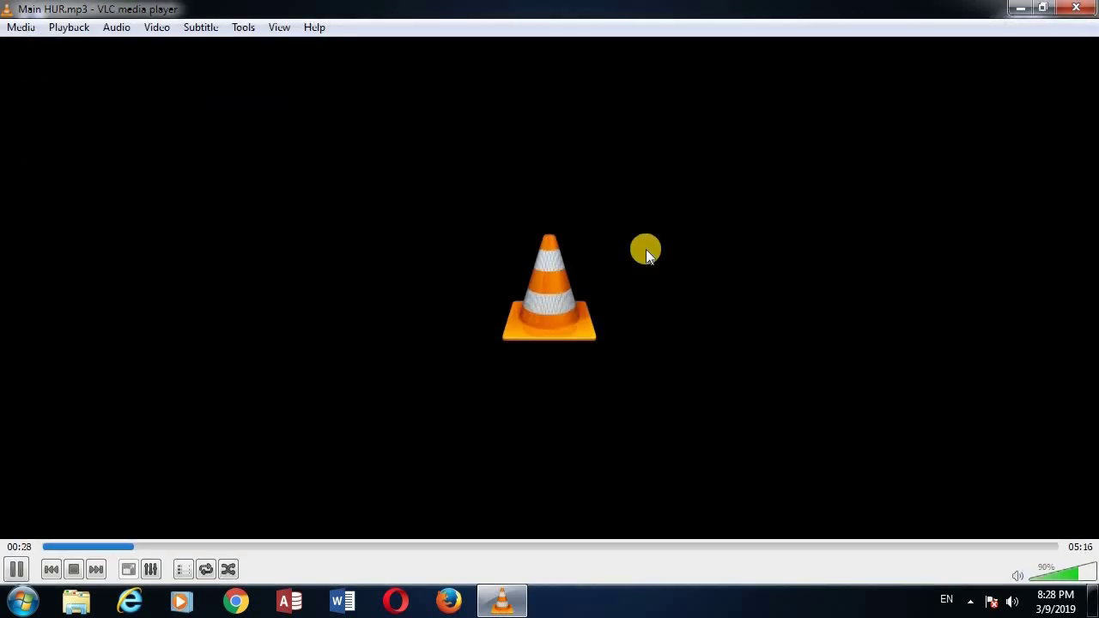
left_click(1042, 8)
left_click_drag(494, 75, 466, 51)
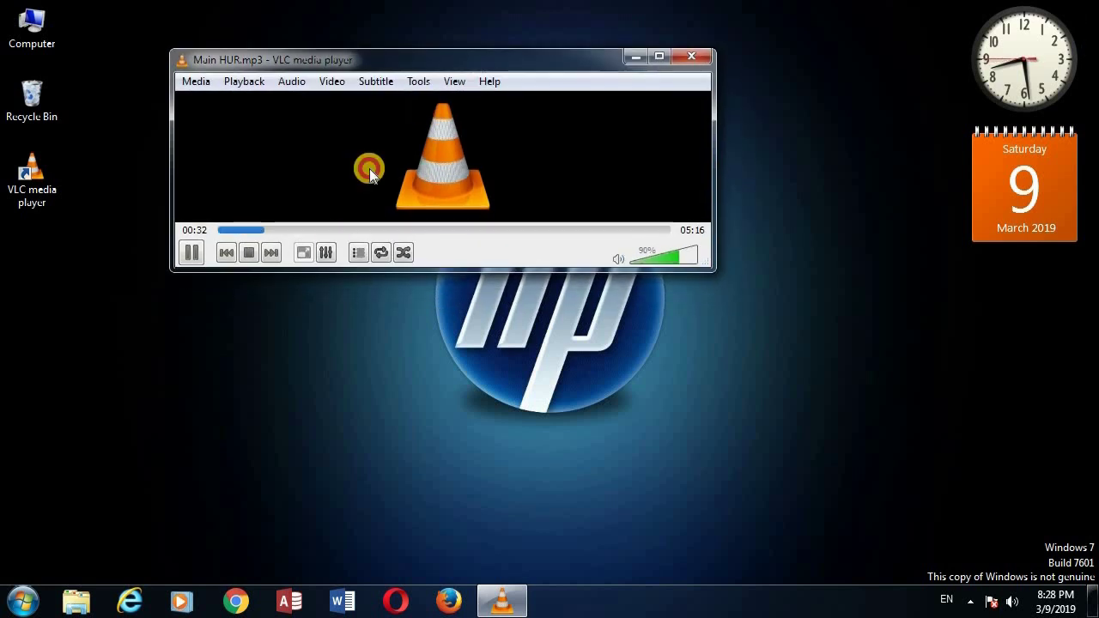
Open Adjustments and Effects, move the dialog beside the player, and enable the Graphic Equalizer
left_click(326, 252)
left_click_drag(62, 57, 743, 212)
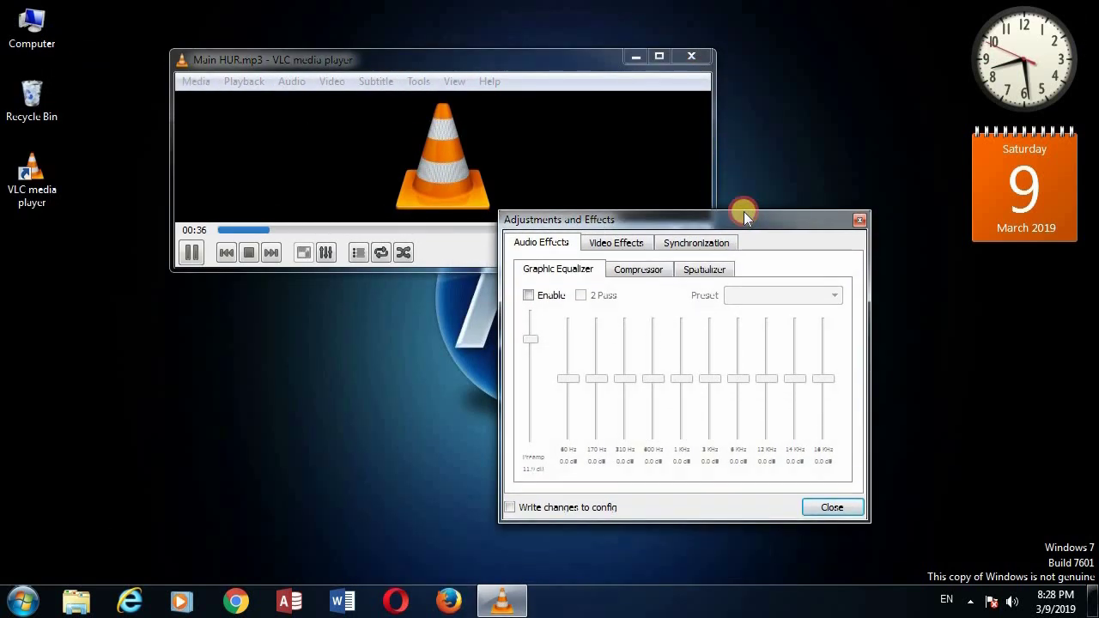
left_click(528, 292)
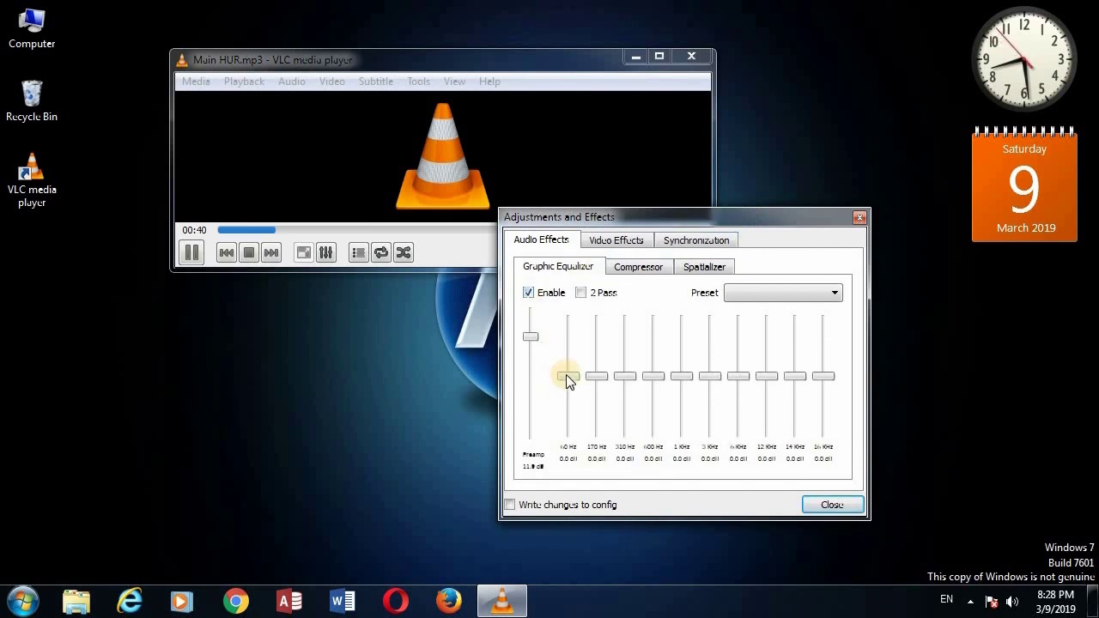
Raise the equalizer bands: 60 Hz to about 10.3 dB, 170 Hz to 10.6 dB, 14 KHz to 9.9 dB and 12 KHz to 9.4 dB
left_click_drag(564, 347, 597, 347)
left_click(796, 378)
mouse_move(795, 348)
left_mouse_down()
mouse_move(768, 346)
mouse_move(775, 356)
left_mouse_up()
left_click(776, 355)
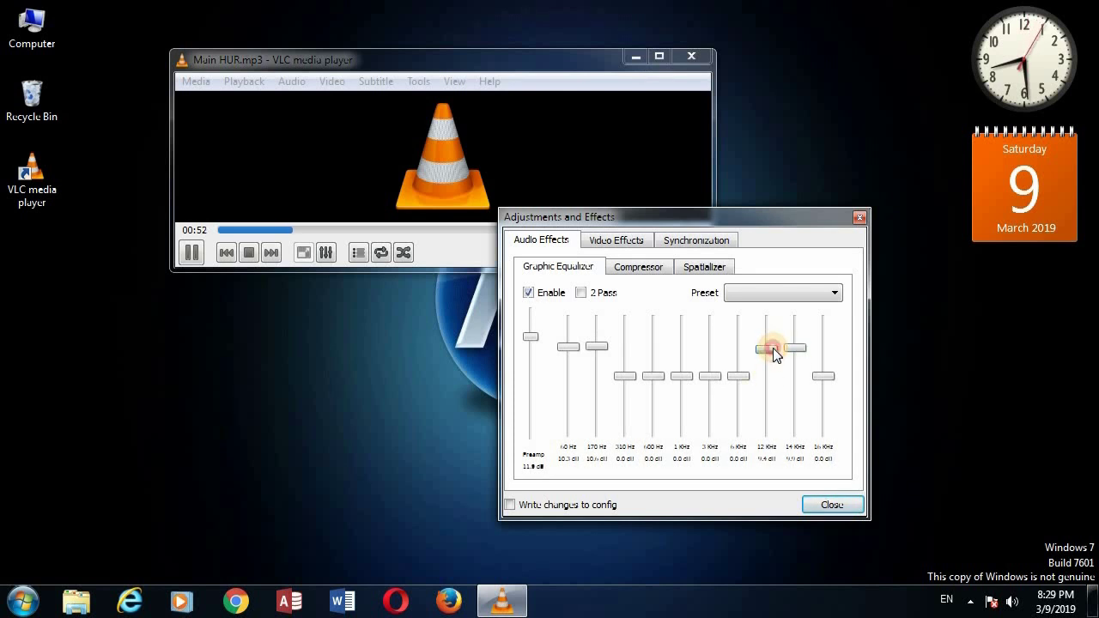
Set the 12 KHz equalizer band to 10.0 dB, close Adjustments and Effects, and lower the playback volume to 70%
left_click(775, 355)
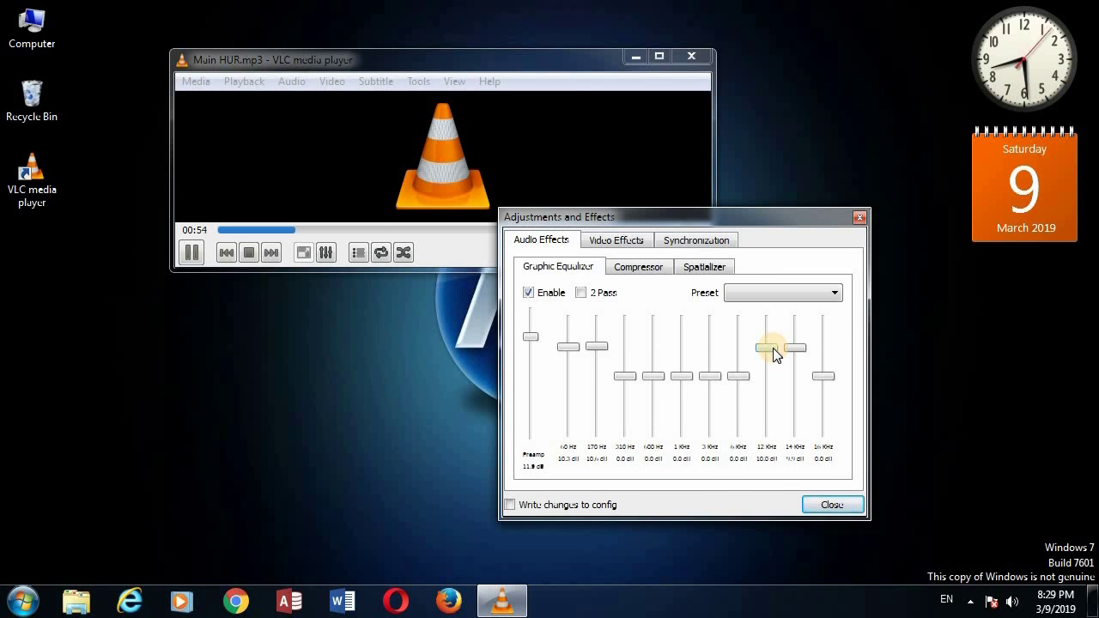
left_click(865, 218)
scroll(626, 152, "down", 4)
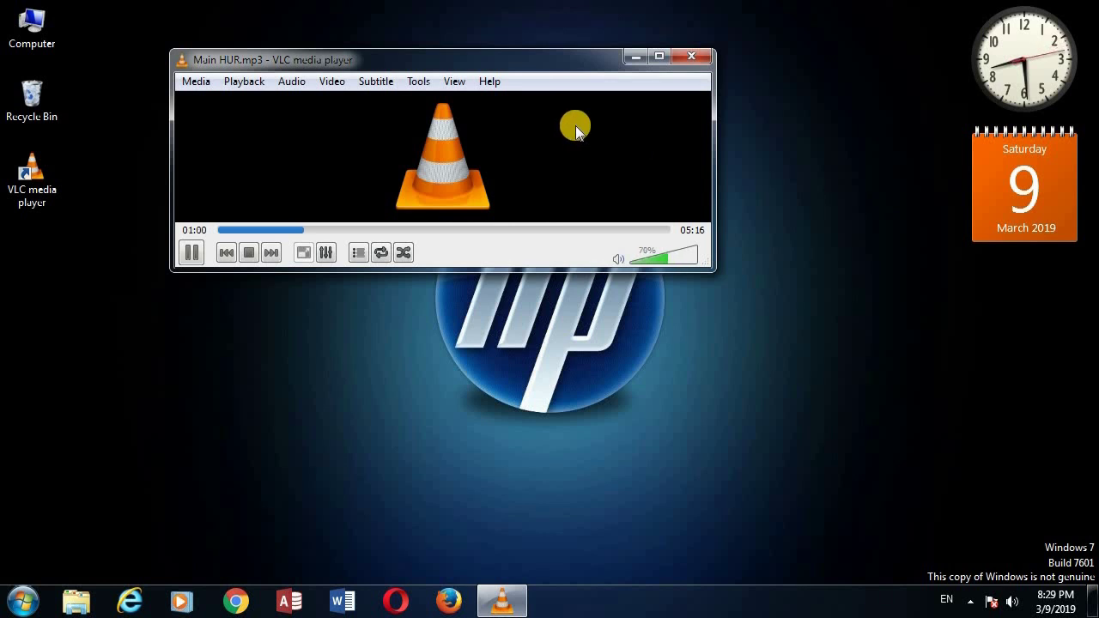
Move the VLC window down to the middle of the desktop, widen it by its right edge, and minimize it
left_click_drag(536, 62, 580, 126)
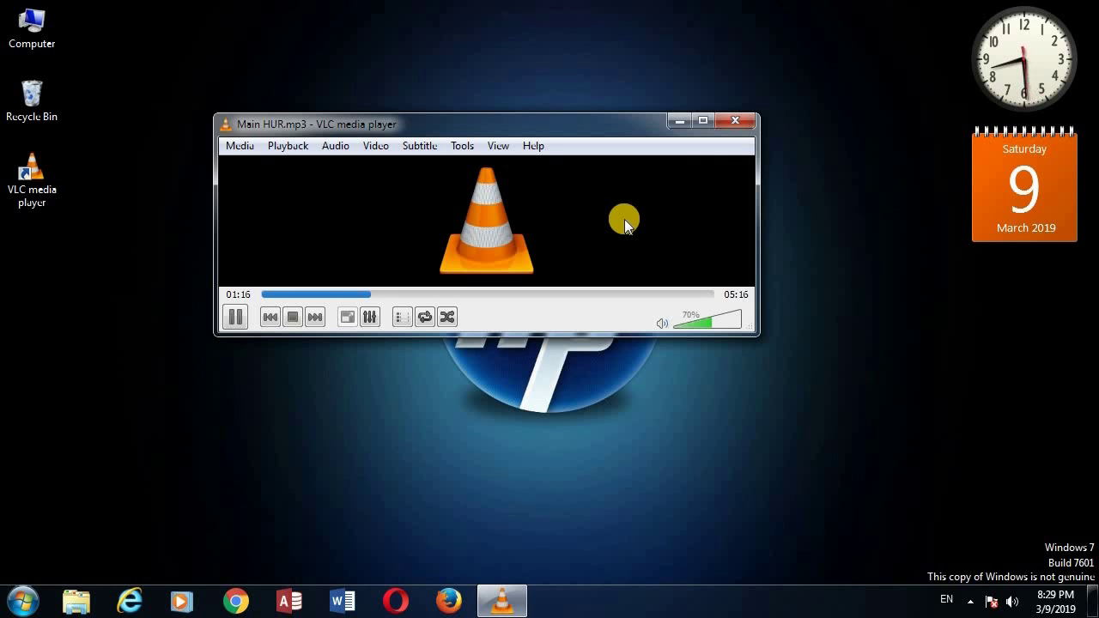
left_click_drag(582, 132, 578, 259)
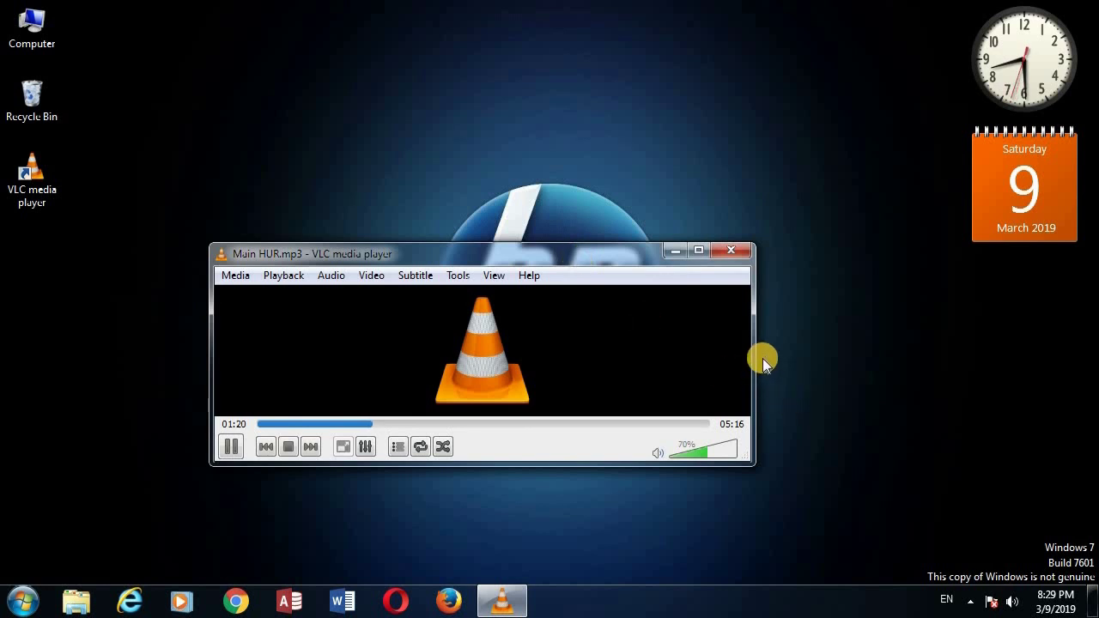
left_click_drag(756, 358, 920, 369)
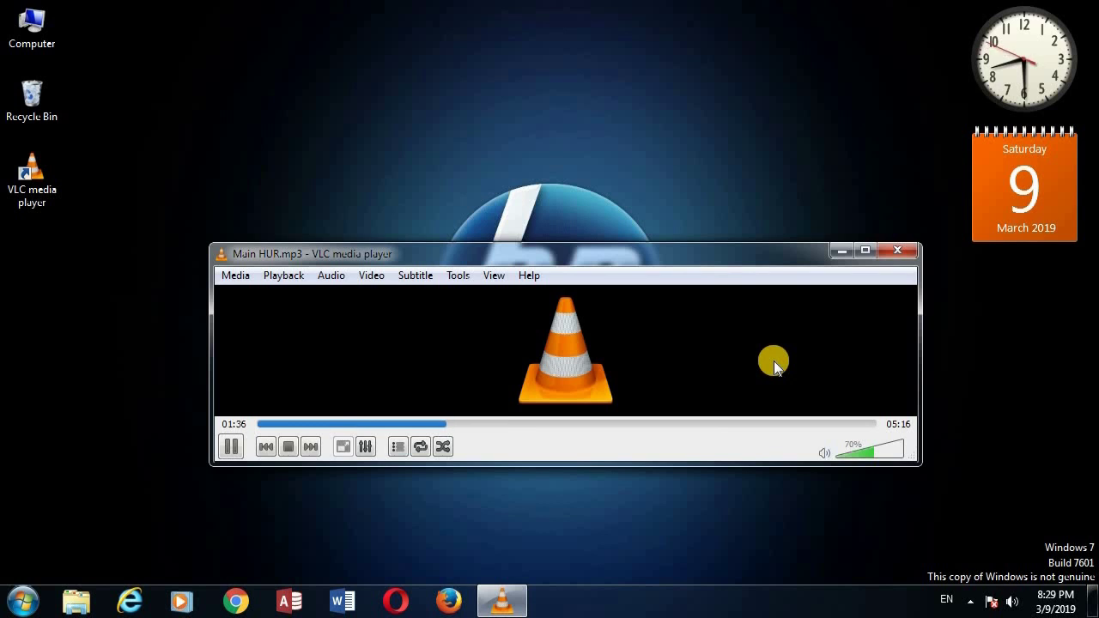
left_click(843, 250)
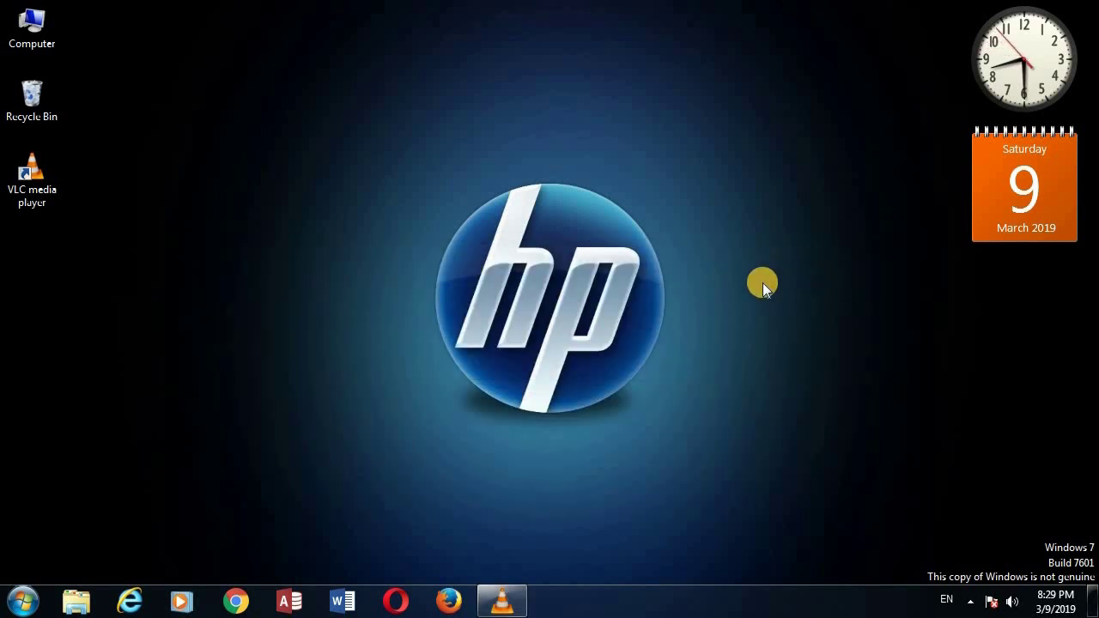
Open a blank Notepad document and write THANKS FOR WATCH as its first line
key("super")
key("alt+shift")
key("super")
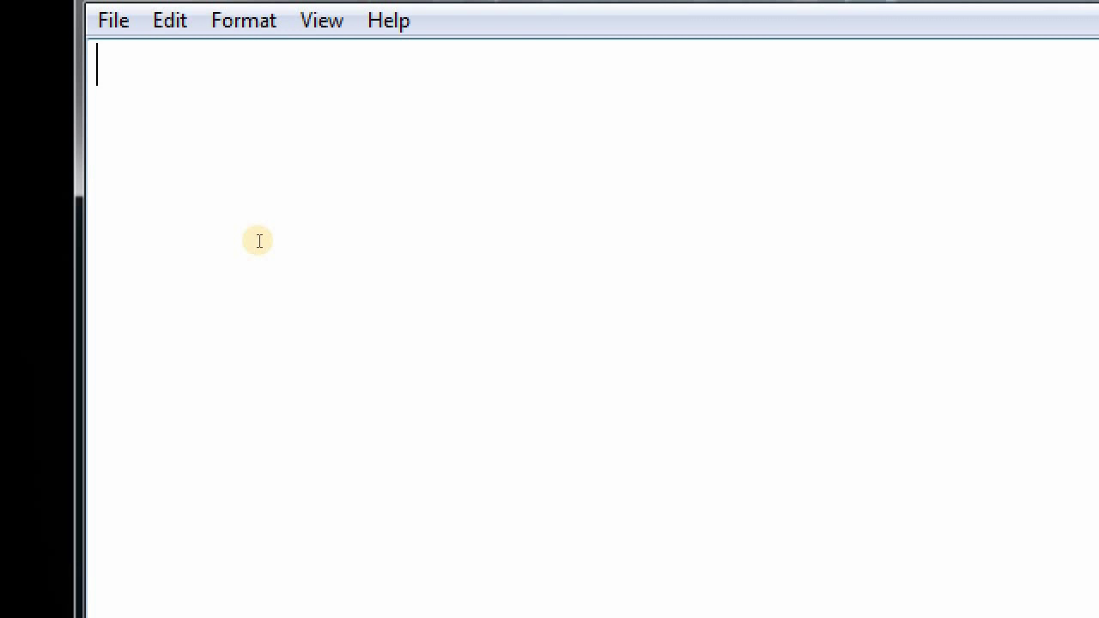
type("THANKS F")
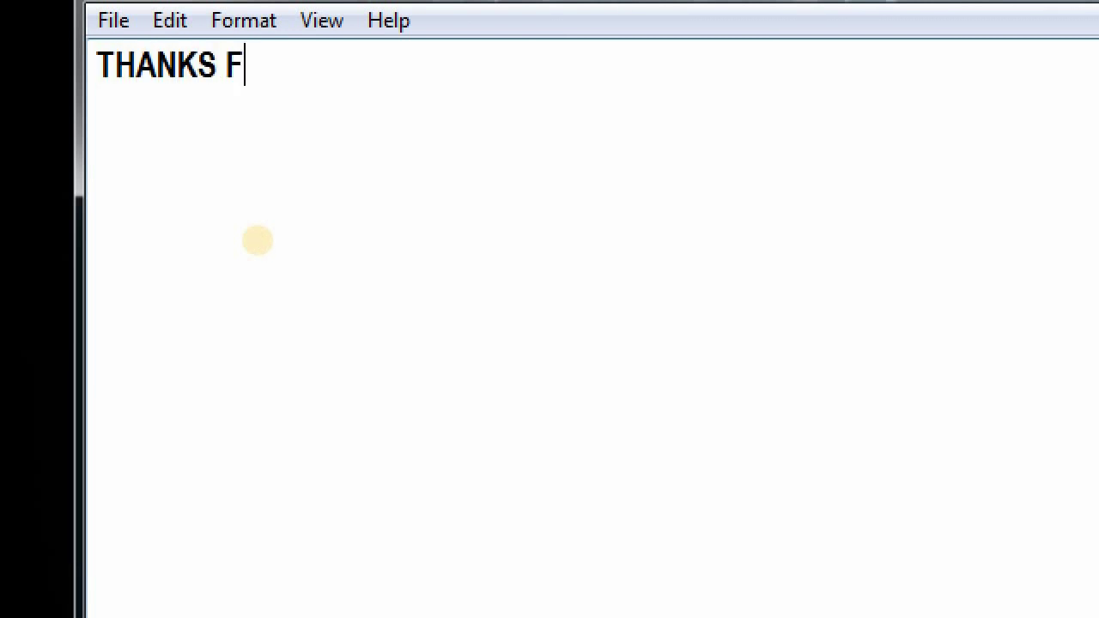
type("OR WATCH")
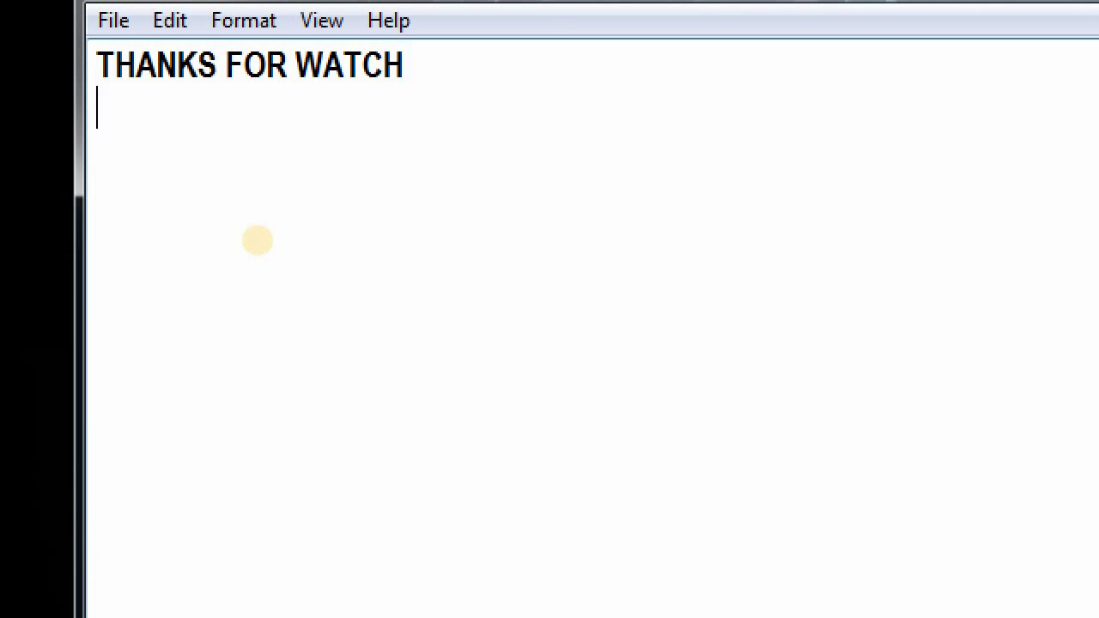
key("Return")
Write LIKE SHARE AND COMMENTS as the second line of the Notepad document
type("LIKE SA")
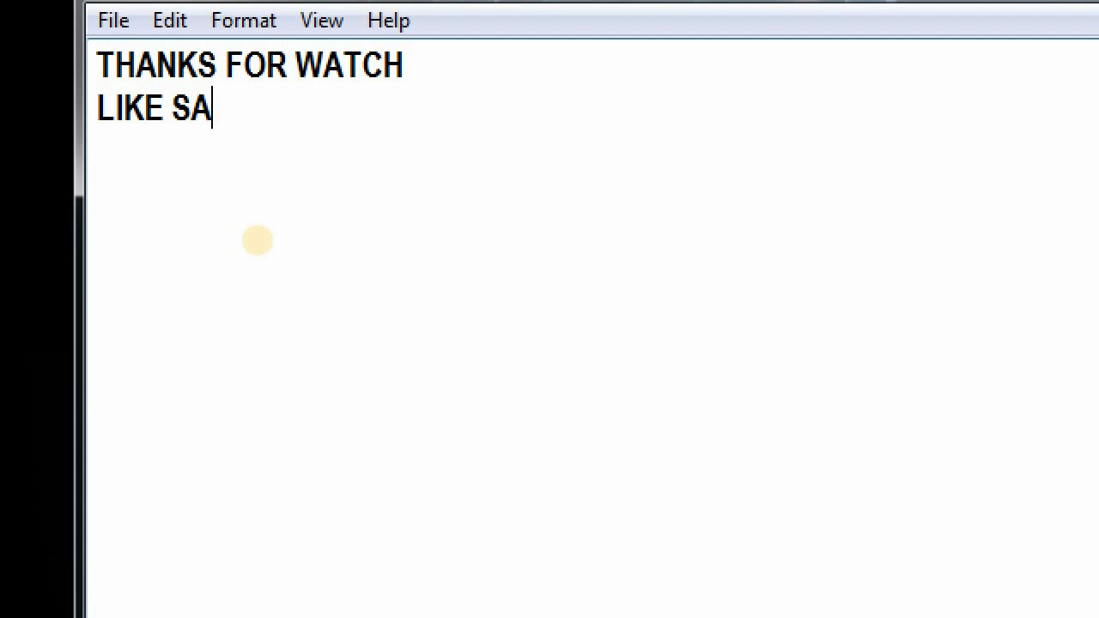
key("BackSpace")
type("HAA")
type("R")
key("BackSpace")
key("BackSpace")
type("R")
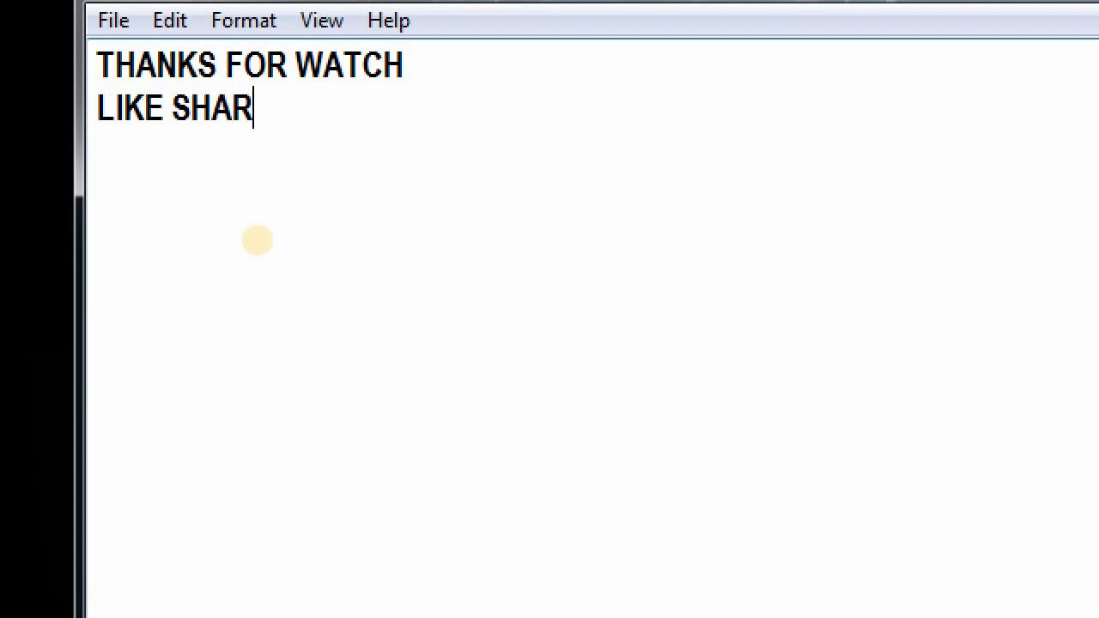
type("E ")
type("AN")
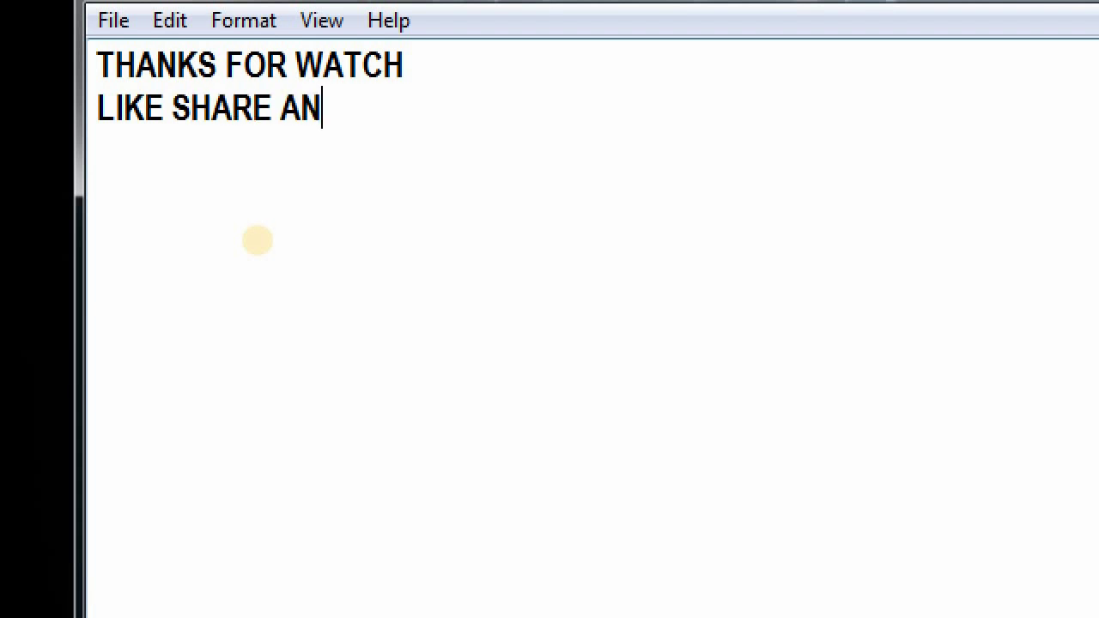
type("D CON")
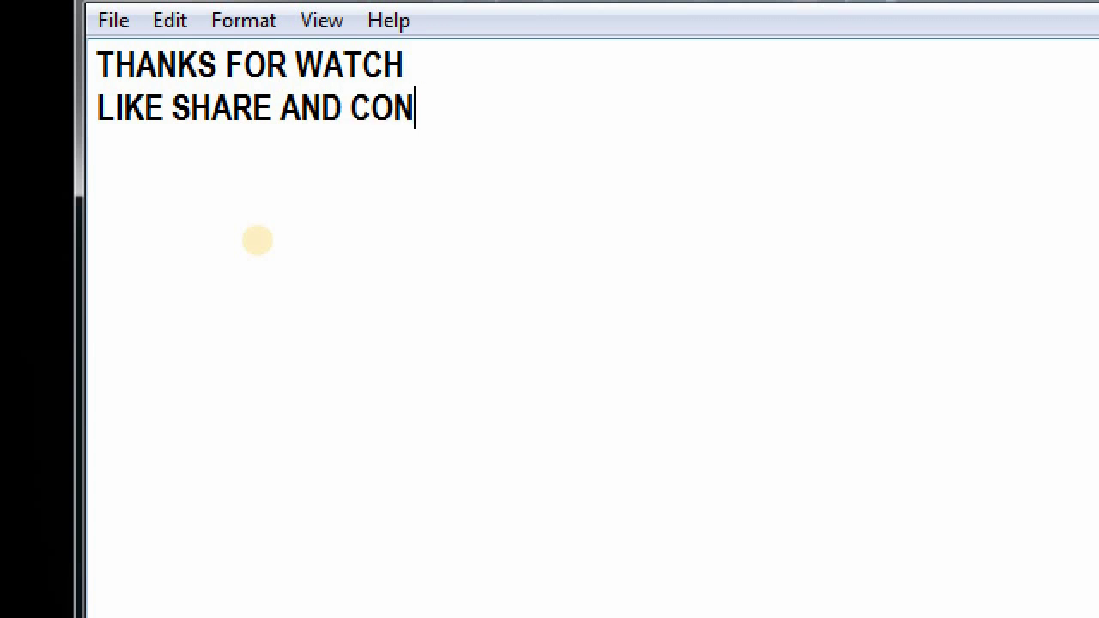
key("BackSpace")
type("ME")
key("BackSpace")
type("MEND")
key("BackSpace")
type("TS")
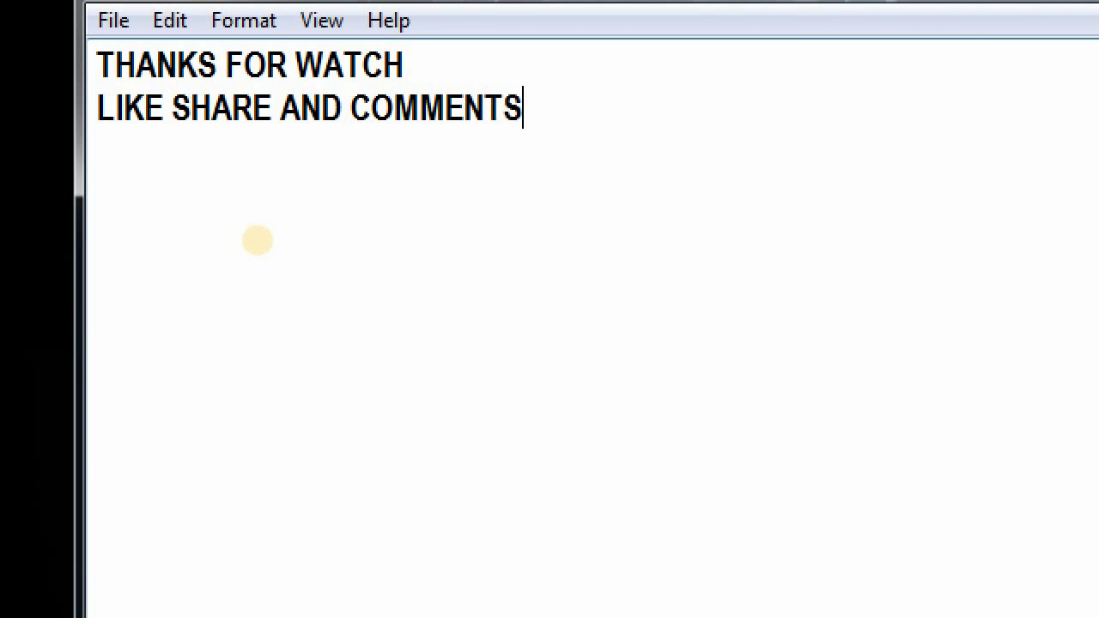